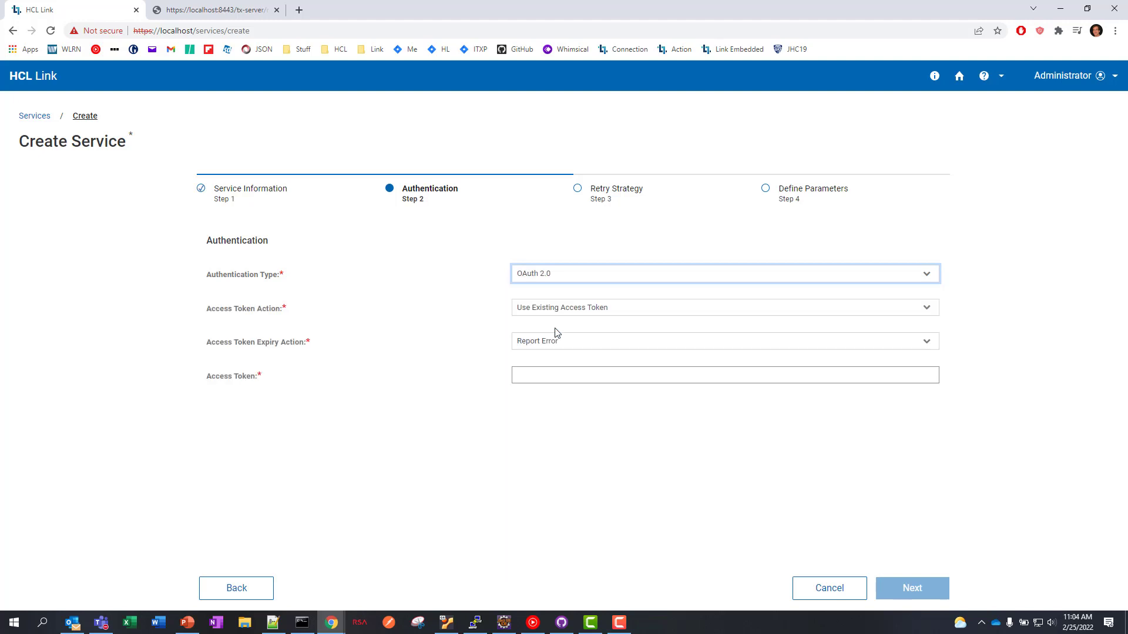
# - Set Access Token Action to Generate New Access Token, keeping Google OAuth URLs, client credentials and Drive scope
pyautogui.click(595, 311)
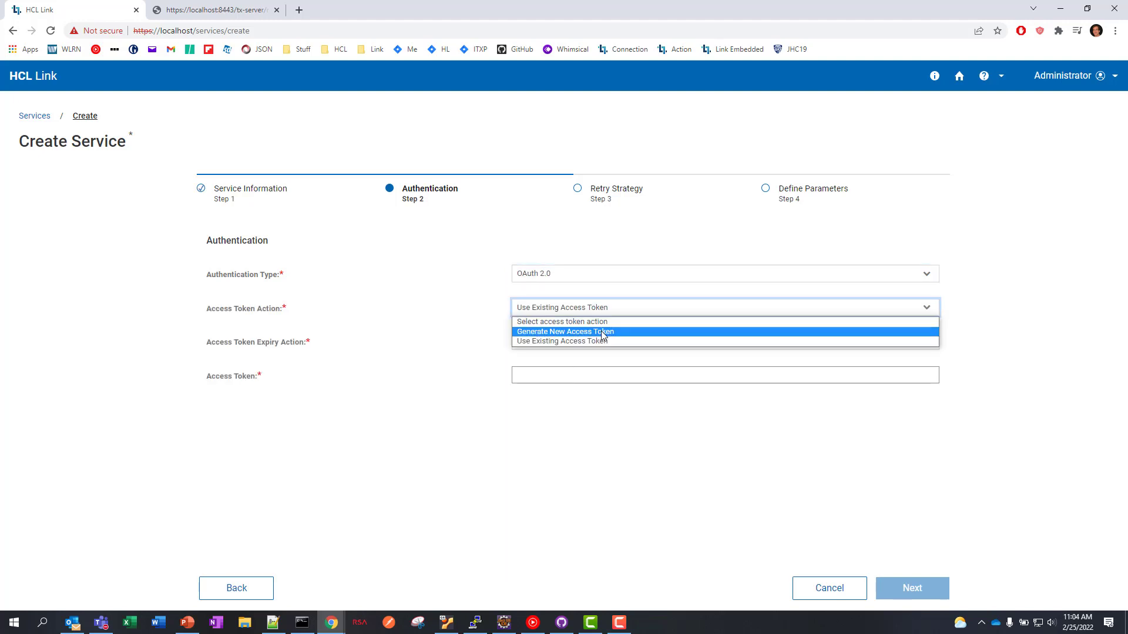
pyautogui.click(602, 330)
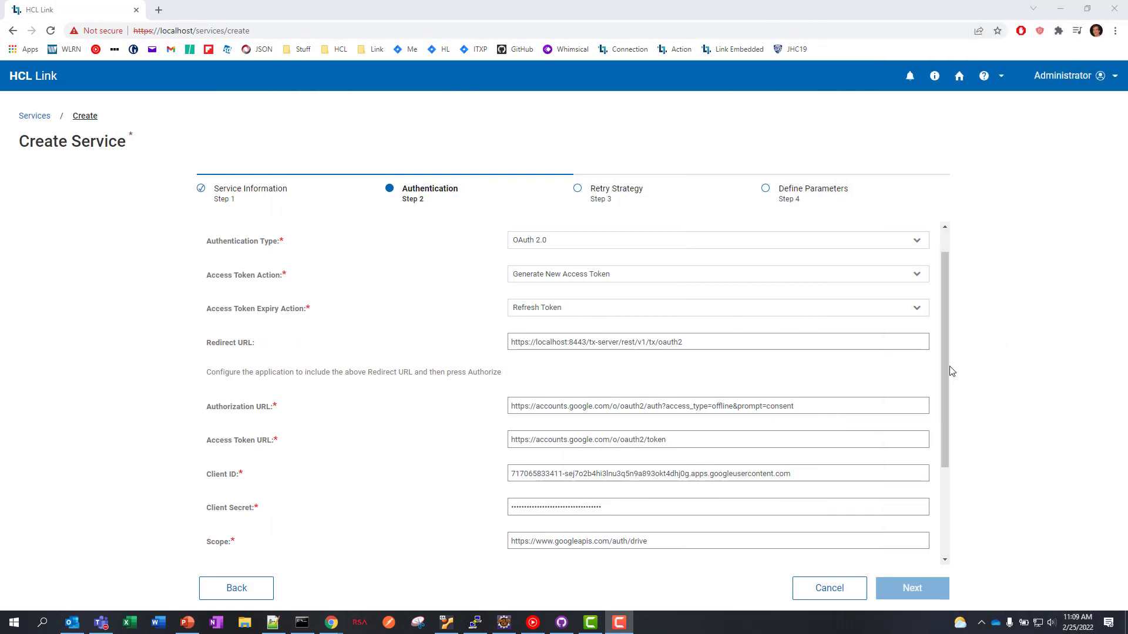
pyautogui.moveTo(946, 370); pyautogui.dragTo(944, 392)
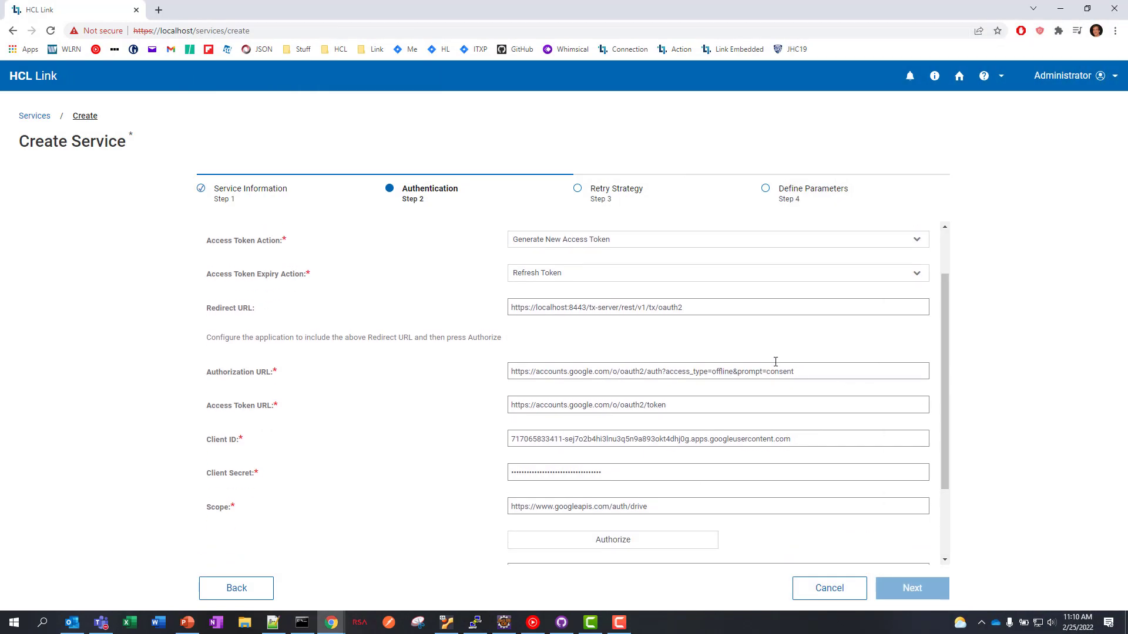
pyautogui.scroll(-2, 306, 459)
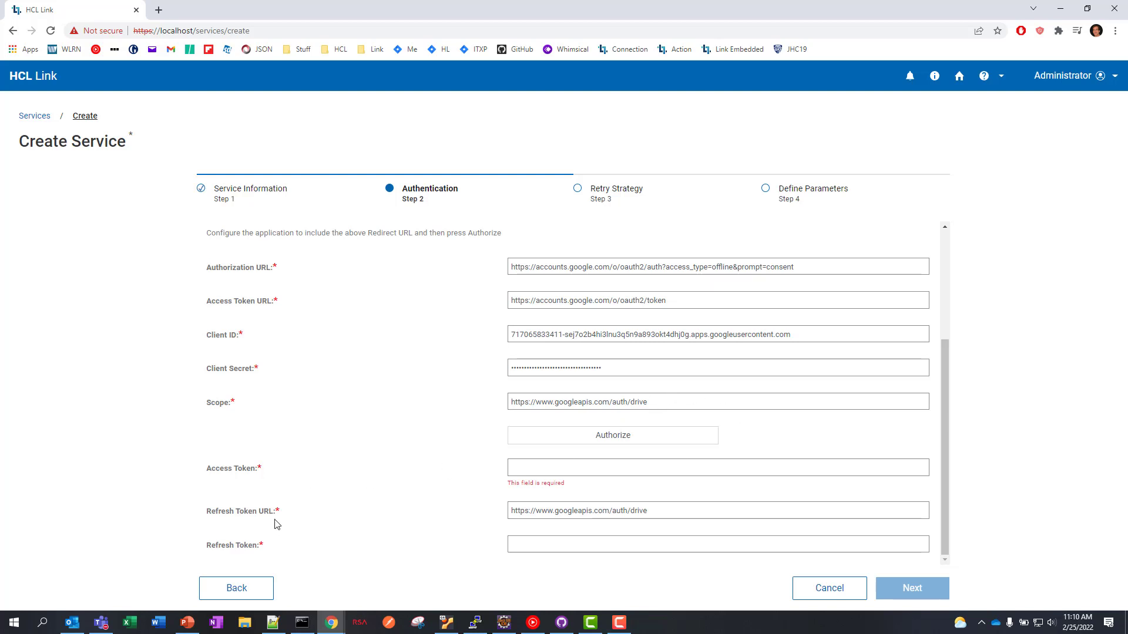
# - Authorize the service with the listed Google account and return to HCL Link with tokens filled
pyautogui.click(613, 437)
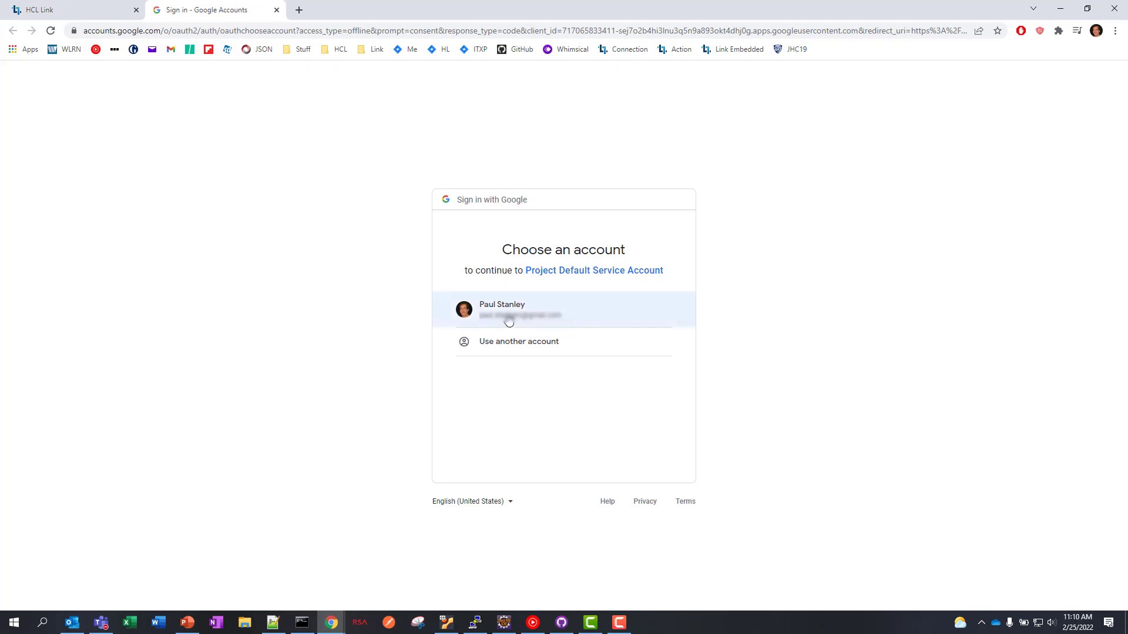
pyautogui.click(509, 320)
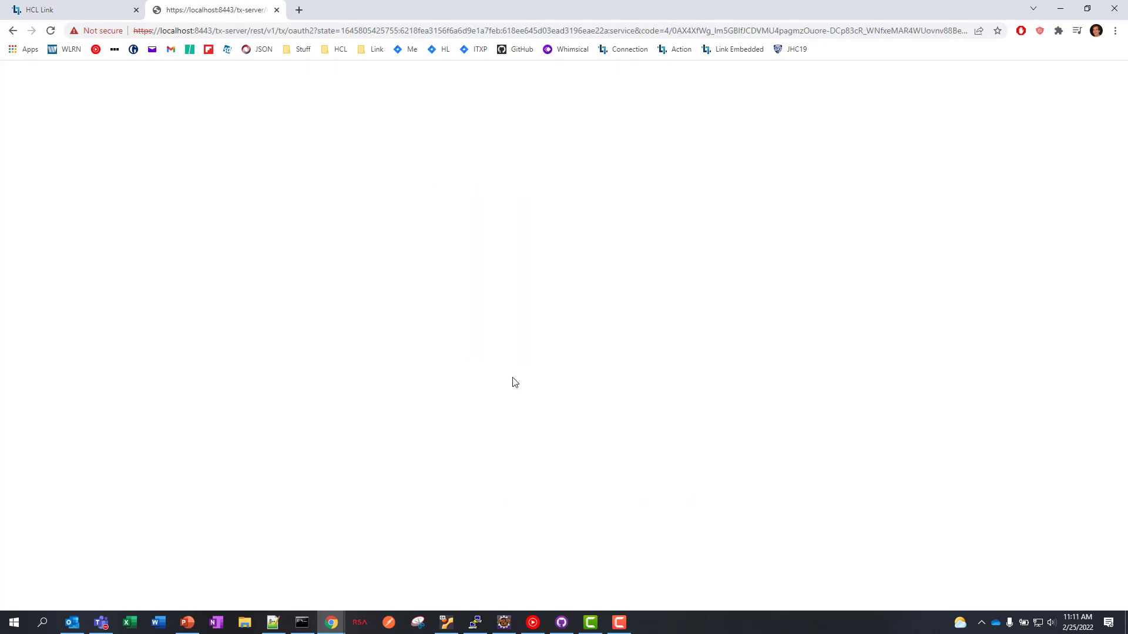
pyautogui.click(277, 10)
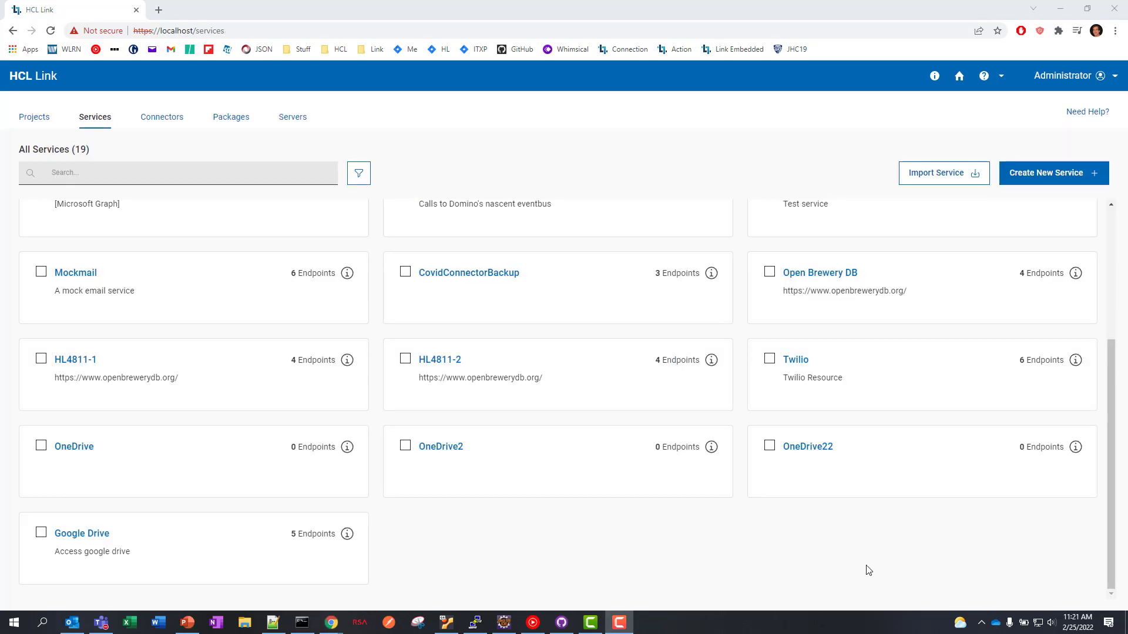
# - Test the Google Drive Search for File request for People.xlsx and view its response
pyautogui.click(83, 537)
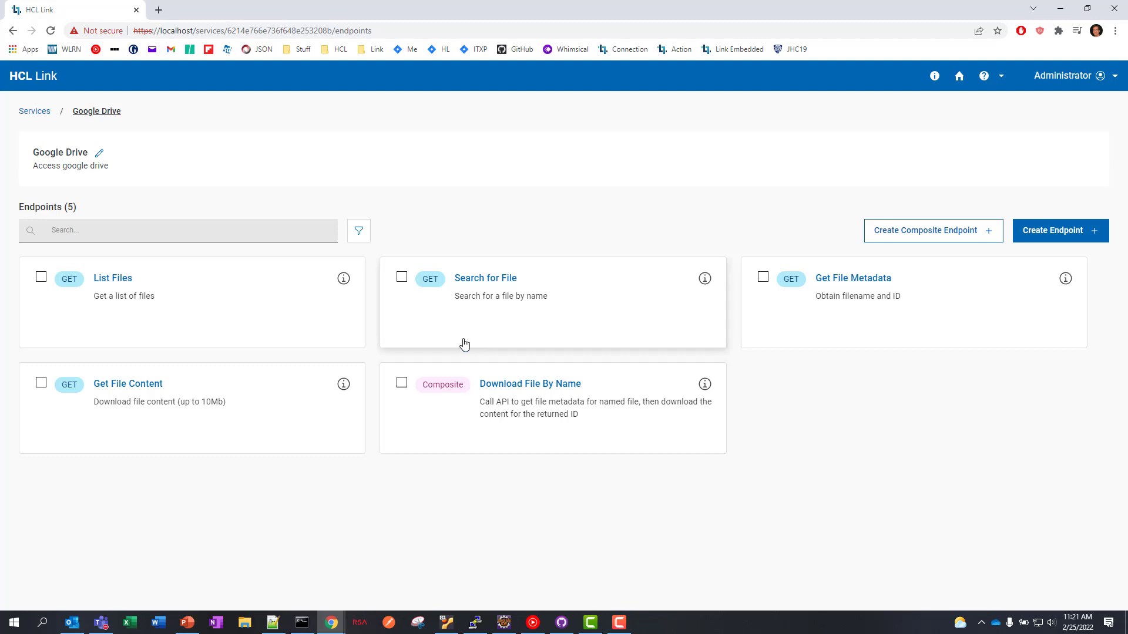
pyautogui.click(486, 283)
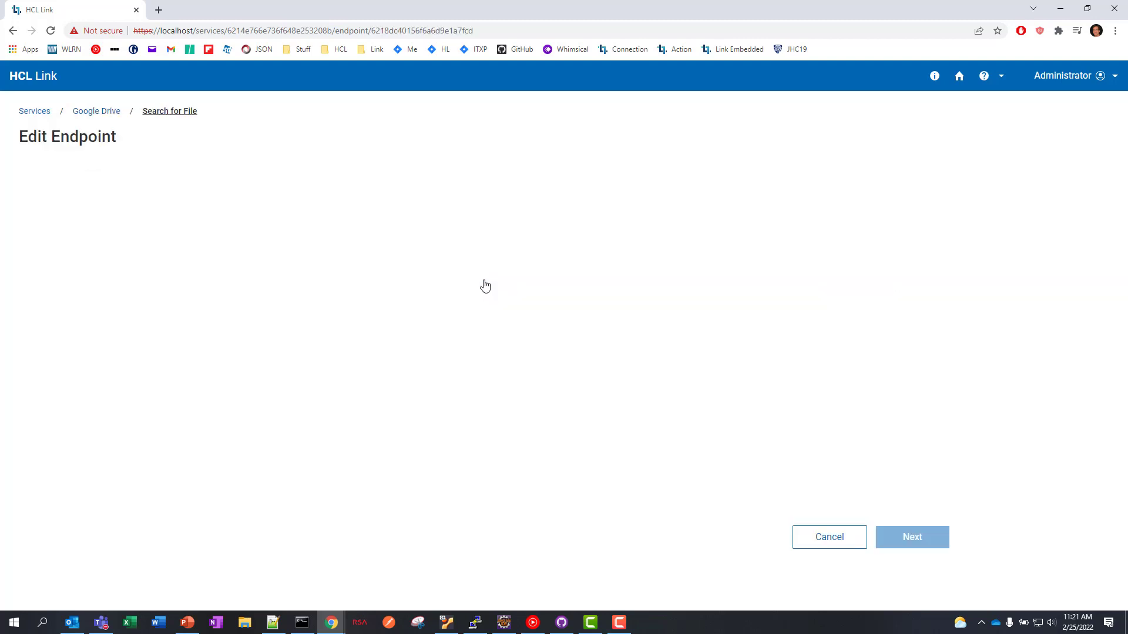
pyautogui.click(373, 188)
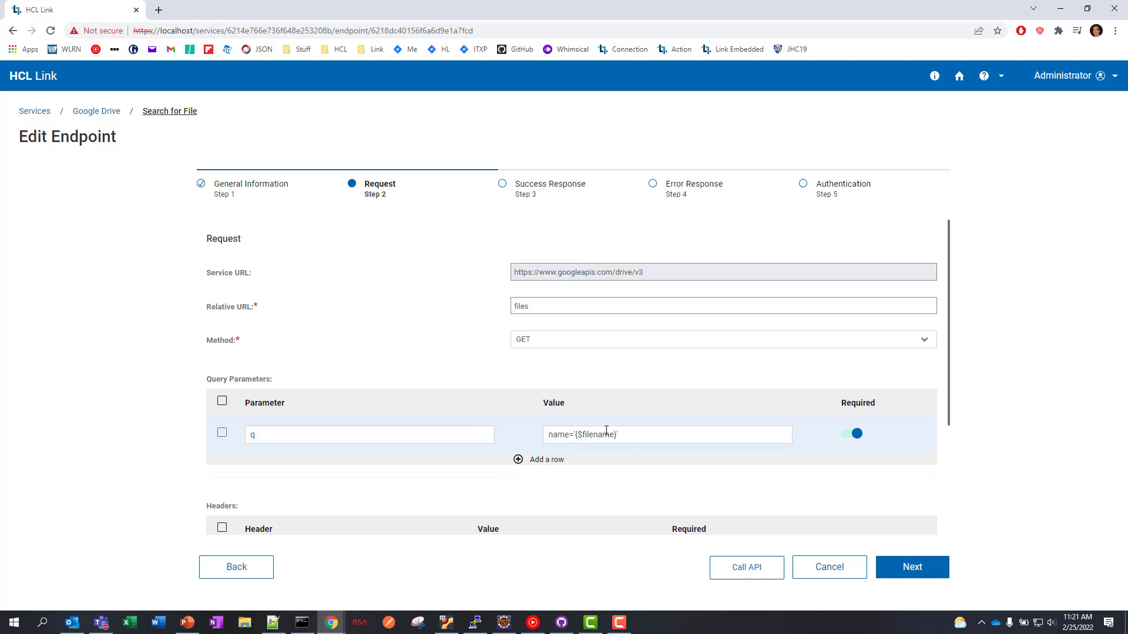
pyautogui.scroll(-3, 637, 487)
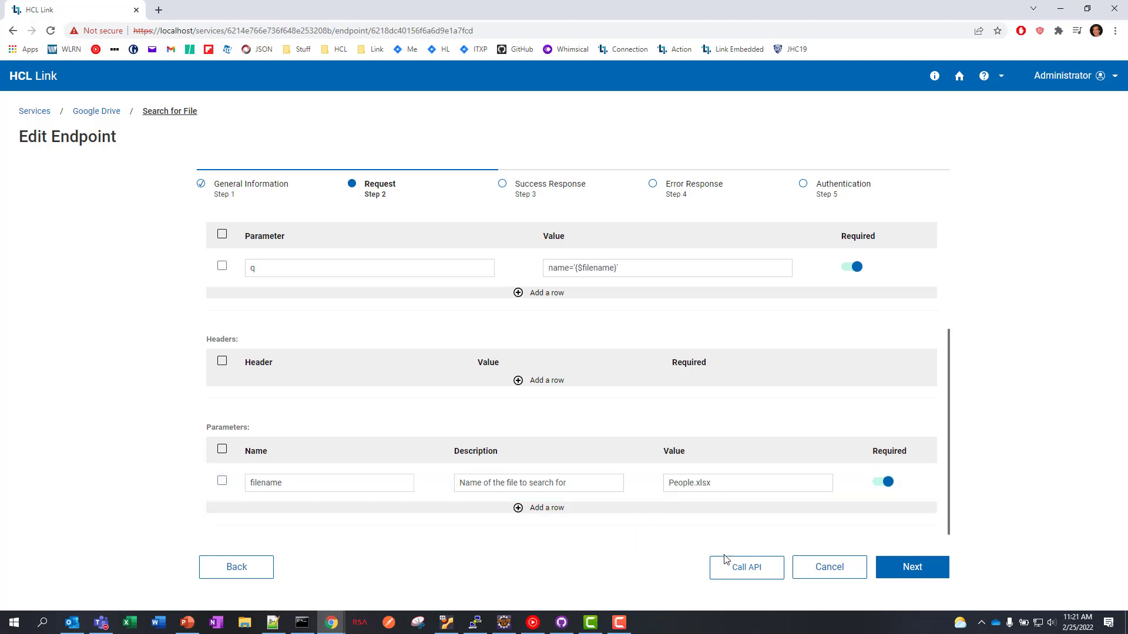
pyautogui.click(736, 578)
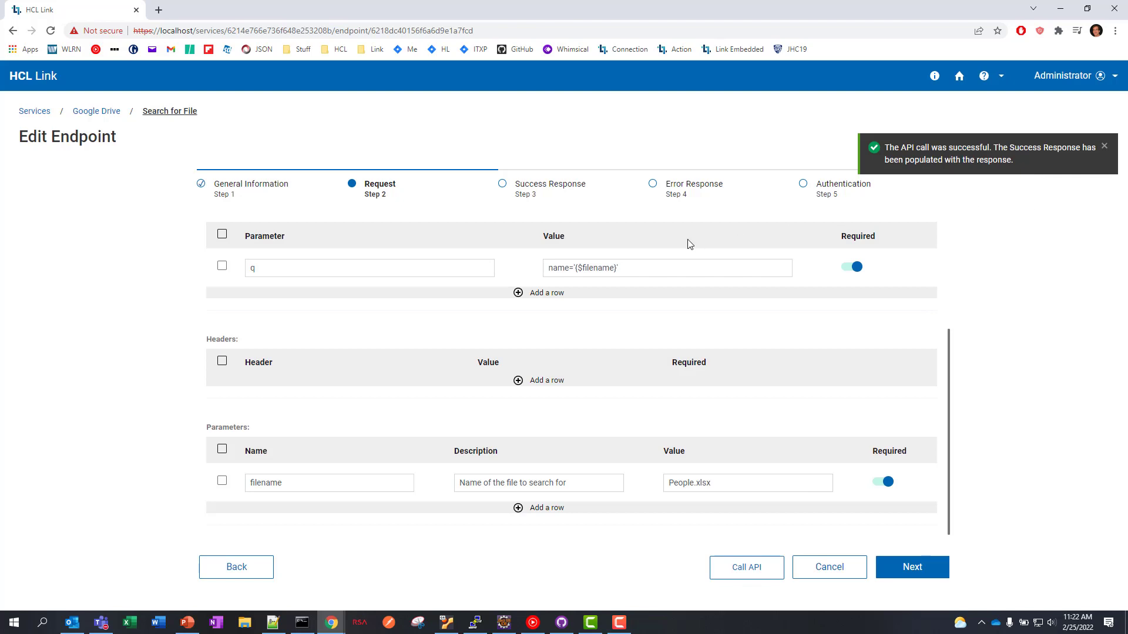
pyautogui.click(534, 195)
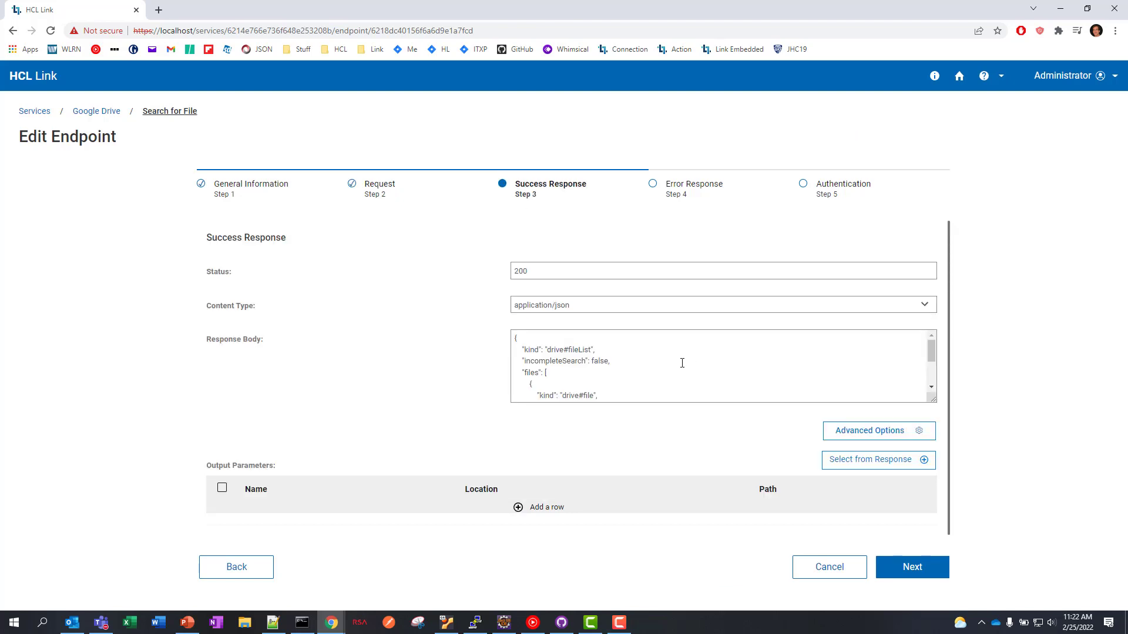
# - Add an output parameter 'id' mapped to files.0.id from the search response
pyautogui.scroll(-3, 682, 363)
pyautogui.scroll(3, 682, 363)
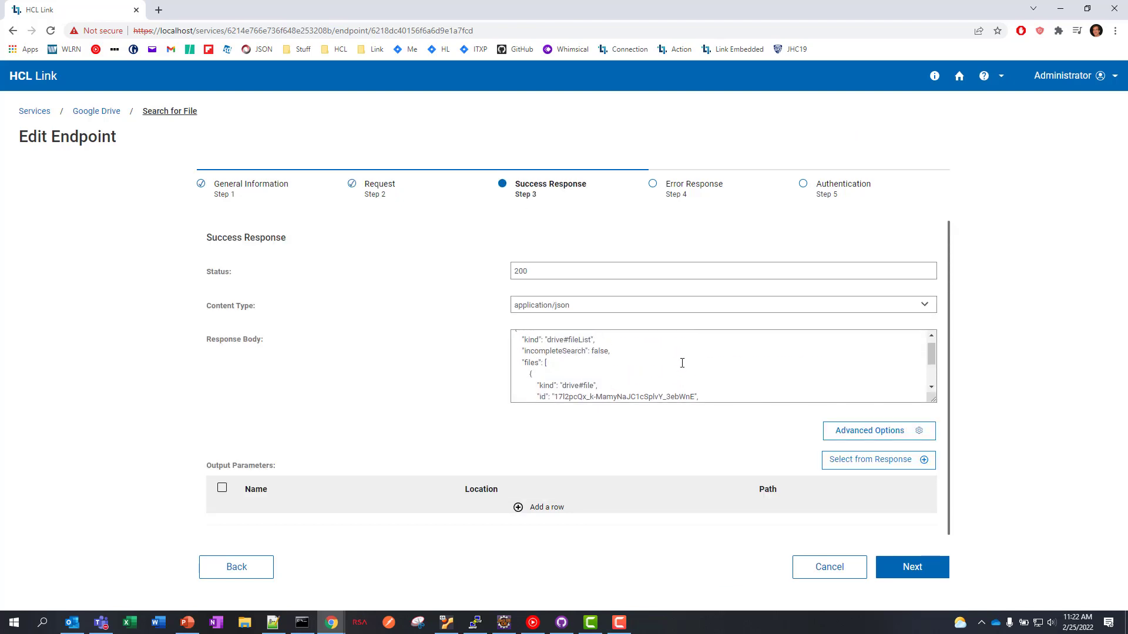
pyautogui.scroll(-3, 682, 363)
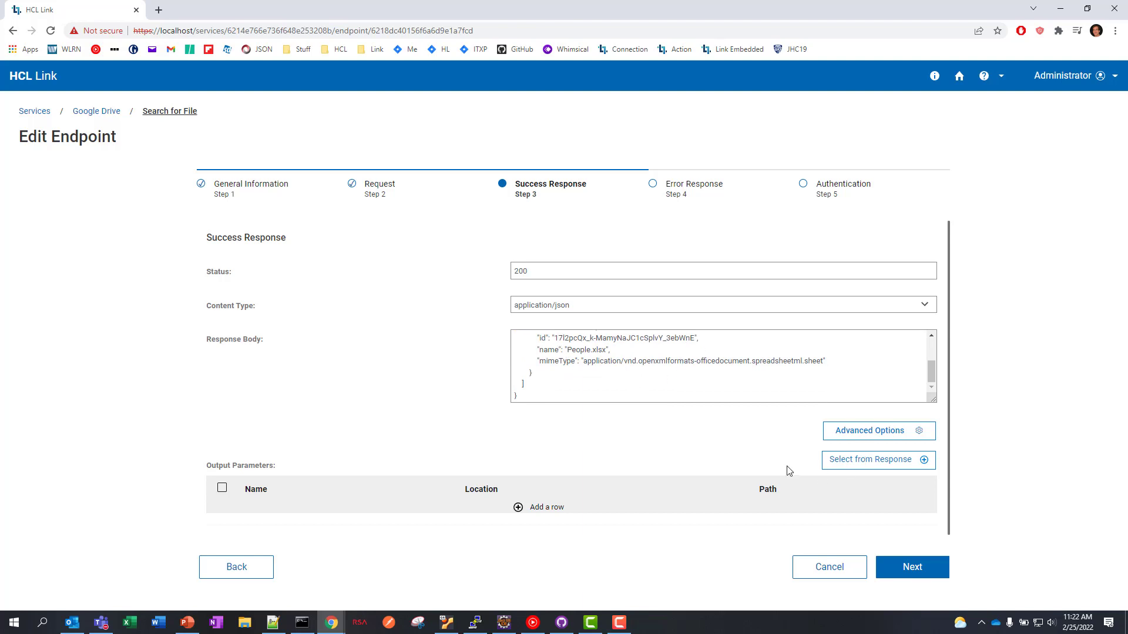
pyautogui.click(846, 464)
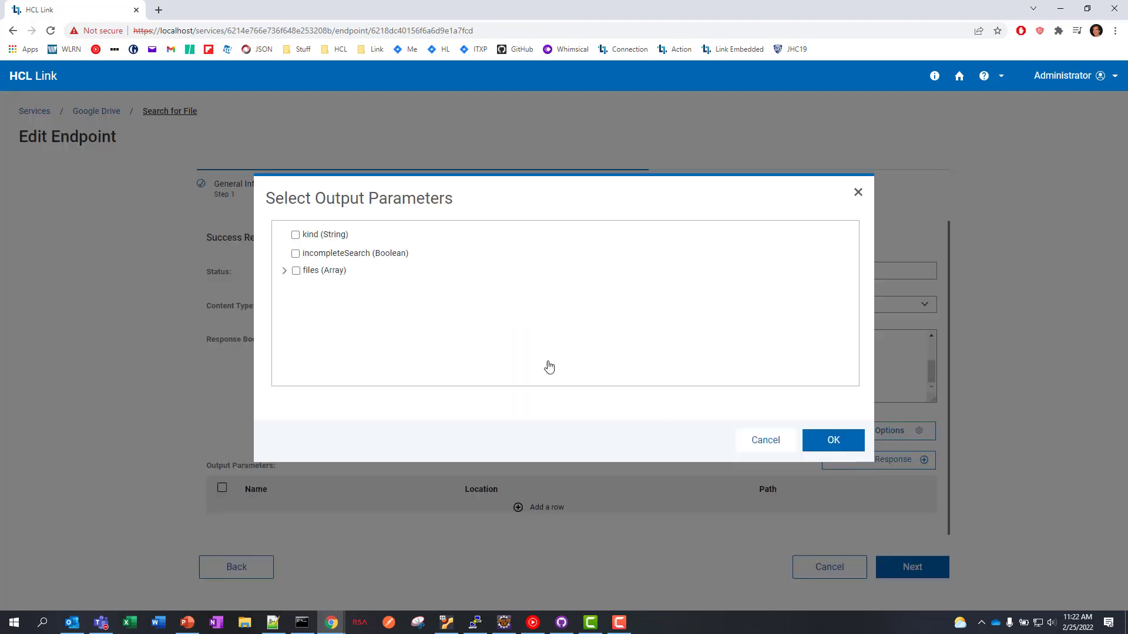
pyautogui.click(284, 271)
pyautogui.click(302, 290)
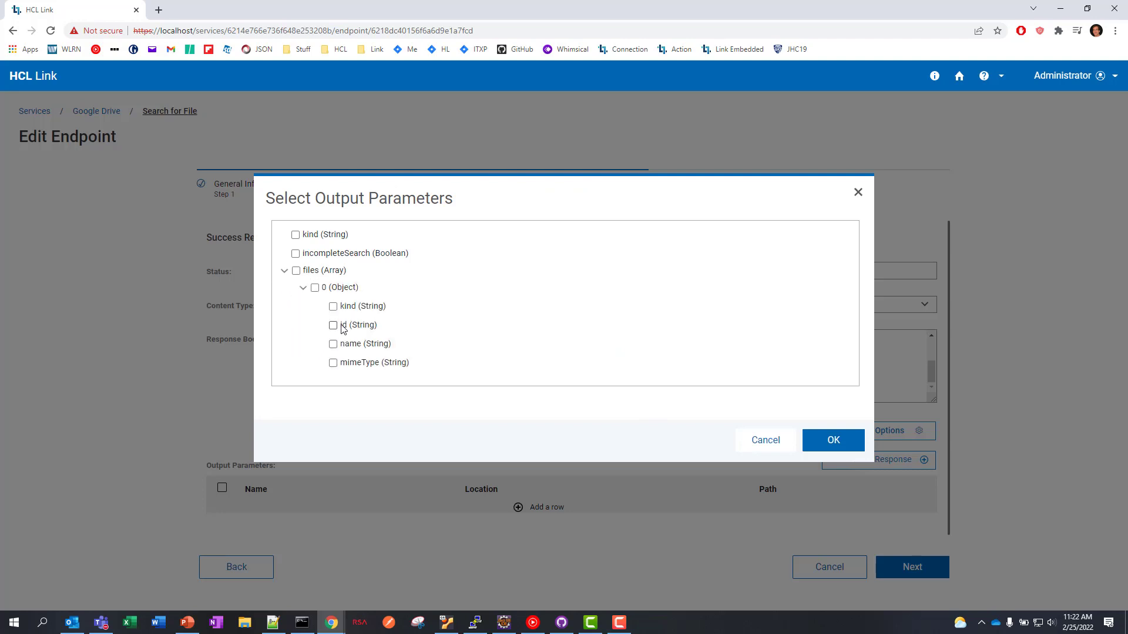
pyautogui.click(832, 438)
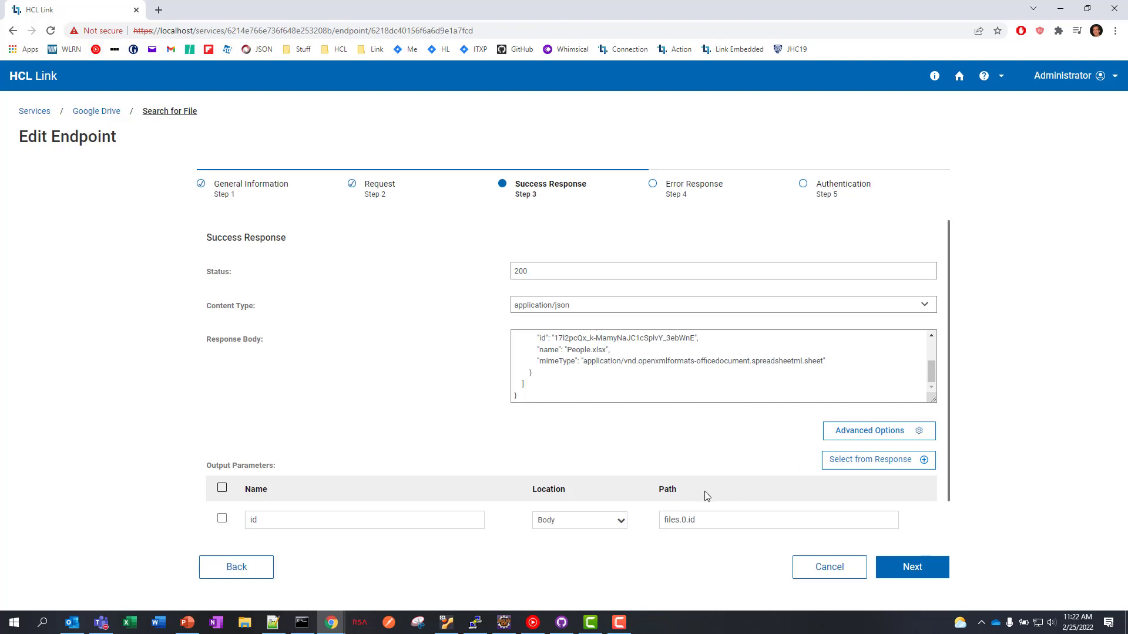
pyautogui.scroll(-1, 705, 495)
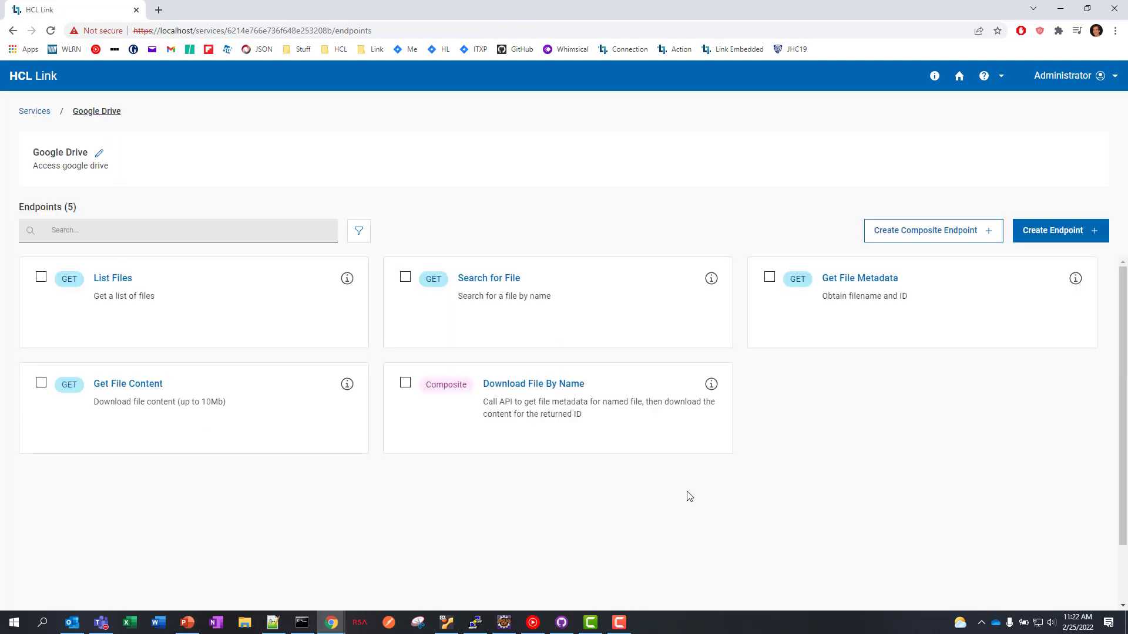
pyautogui.click(130, 384)
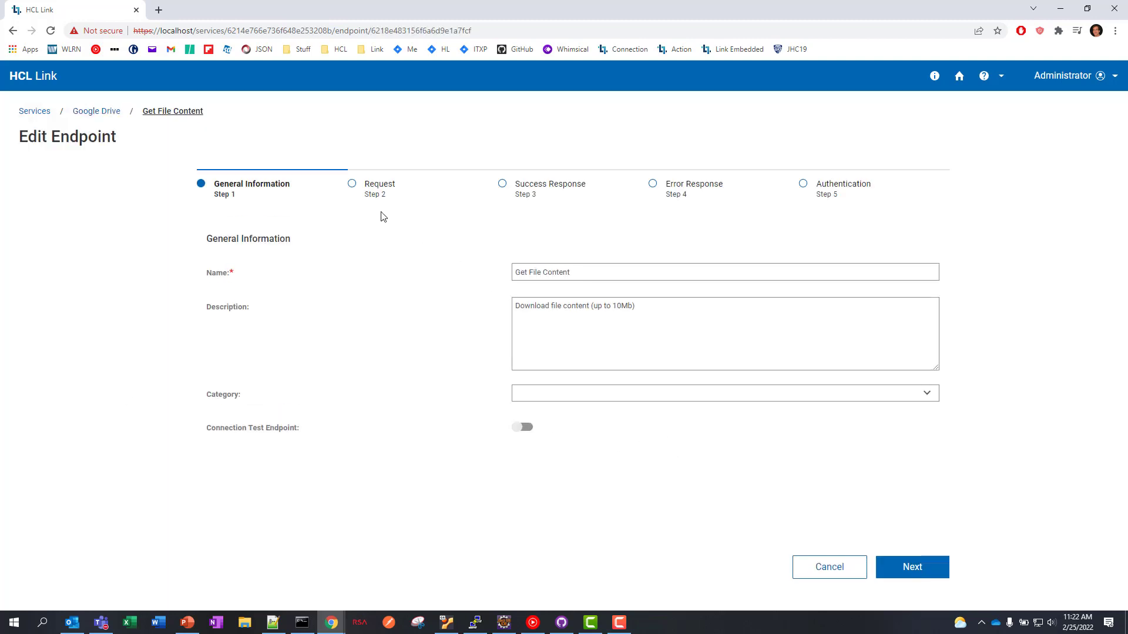
pyautogui.click(371, 195)
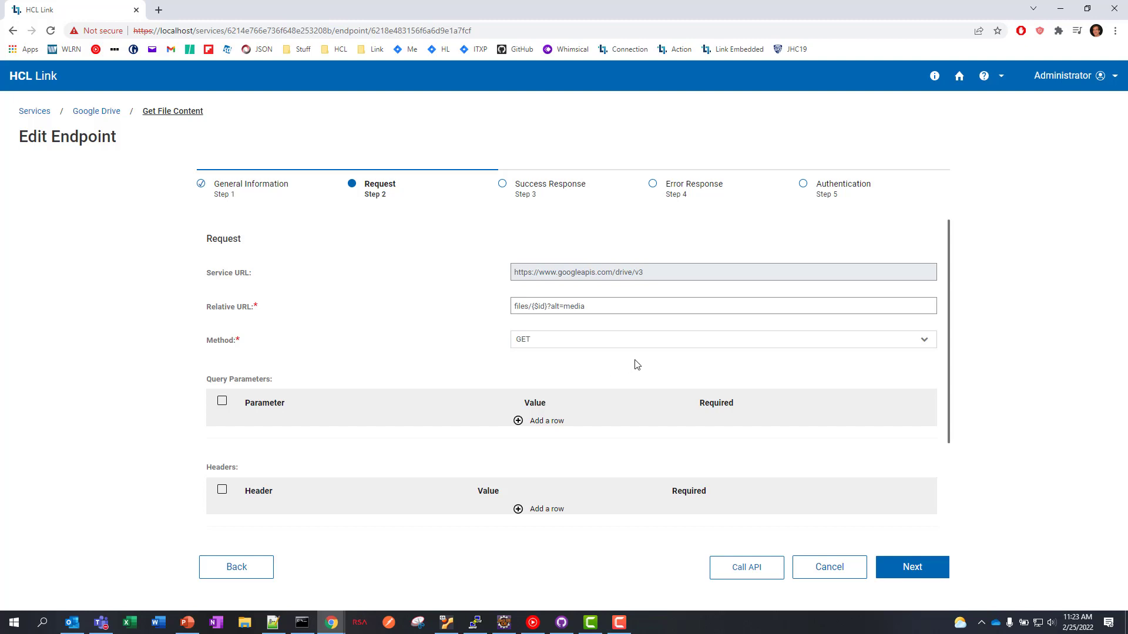
pyautogui.scroll(-2, 637, 368)
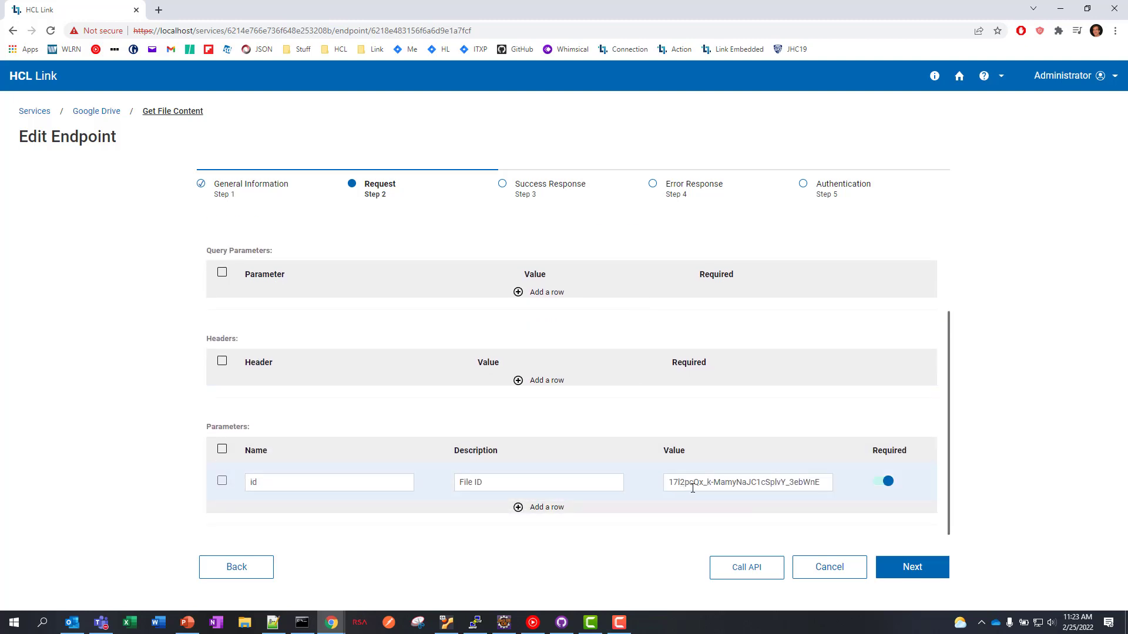
pyautogui.click(738, 573)
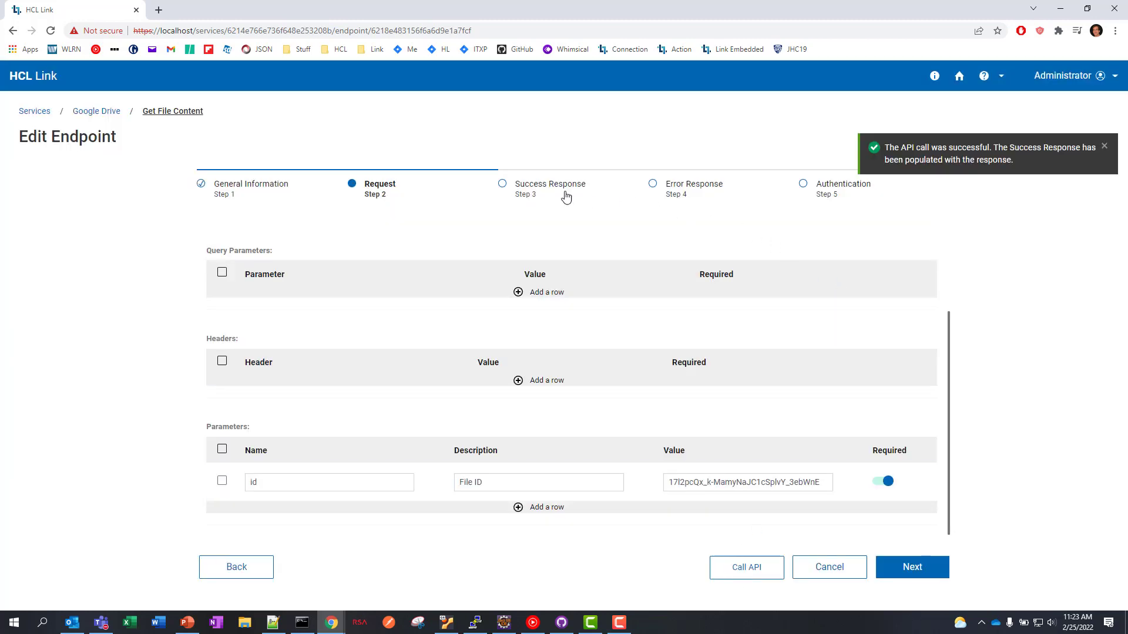
pyautogui.click(527, 189)
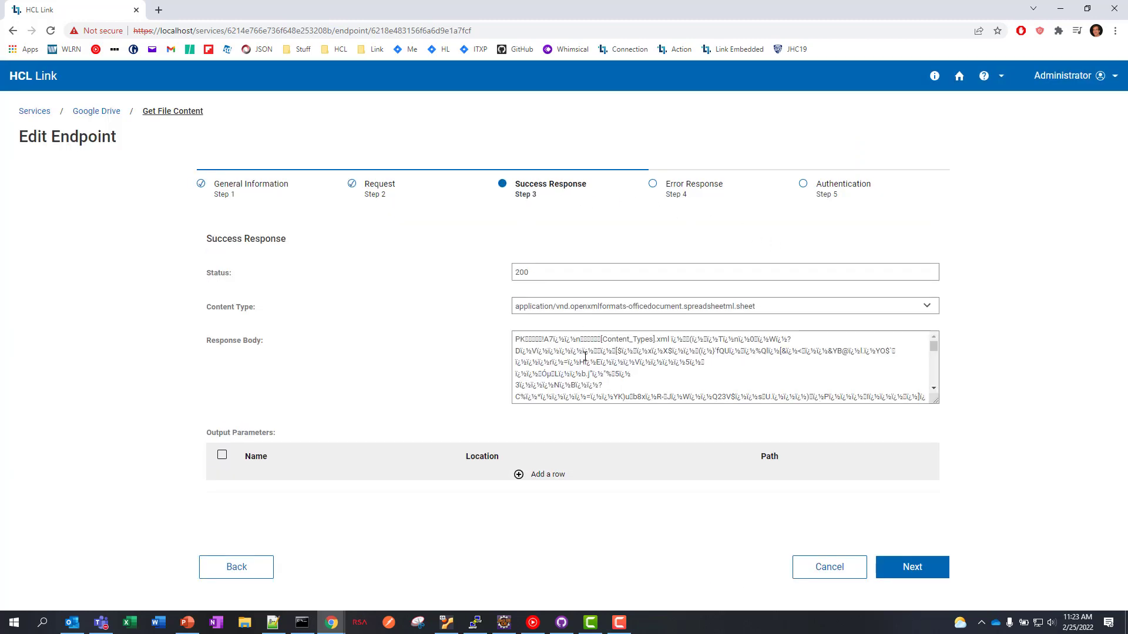
pyautogui.scroll(-1, 585, 357)
pyautogui.scroll(3, 585, 357)
pyautogui.click(837, 567)
pyautogui.click(750, 305)
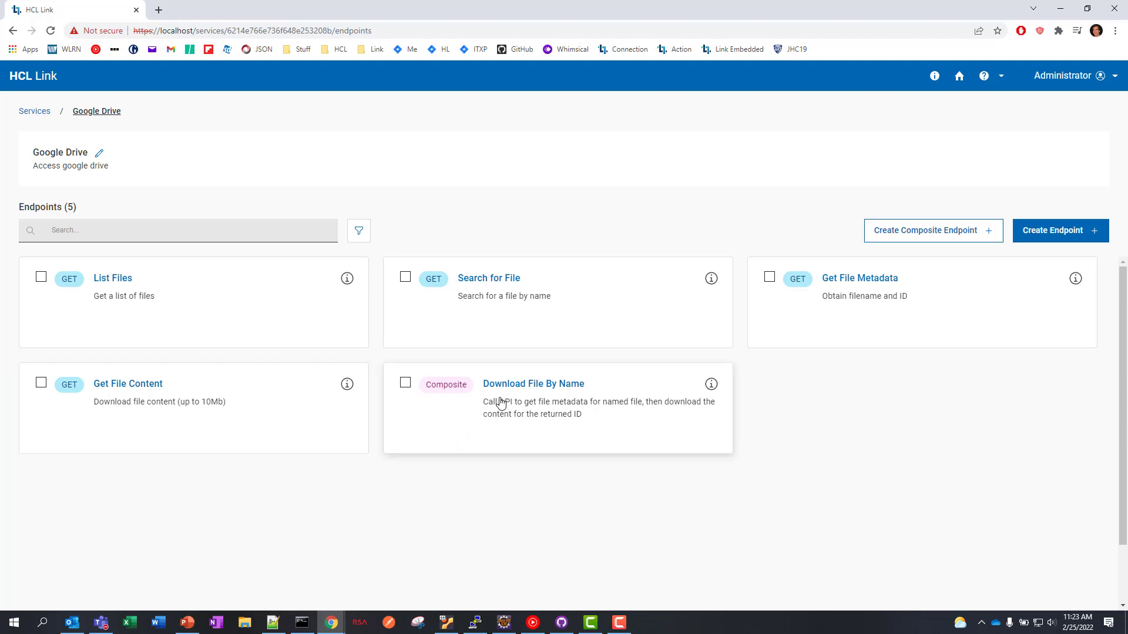
# - Keep Search for File then Get File Content in Download File By Name and validate the chain
pyautogui.click(545, 390)
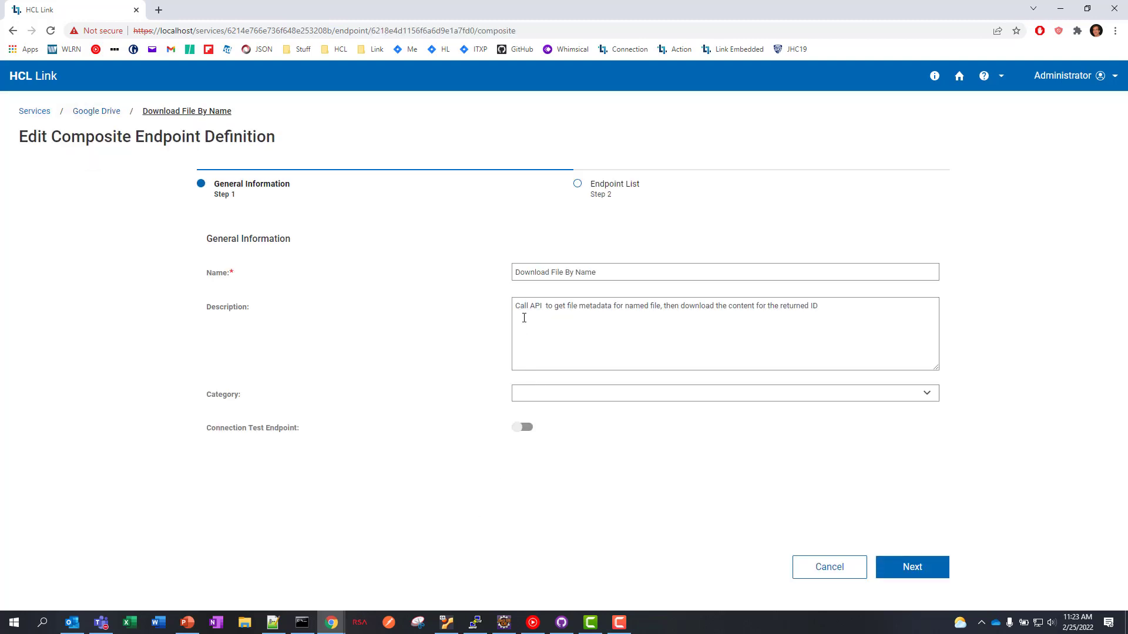
pyautogui.click(605, 191)
pyautogui.click(614, 275)
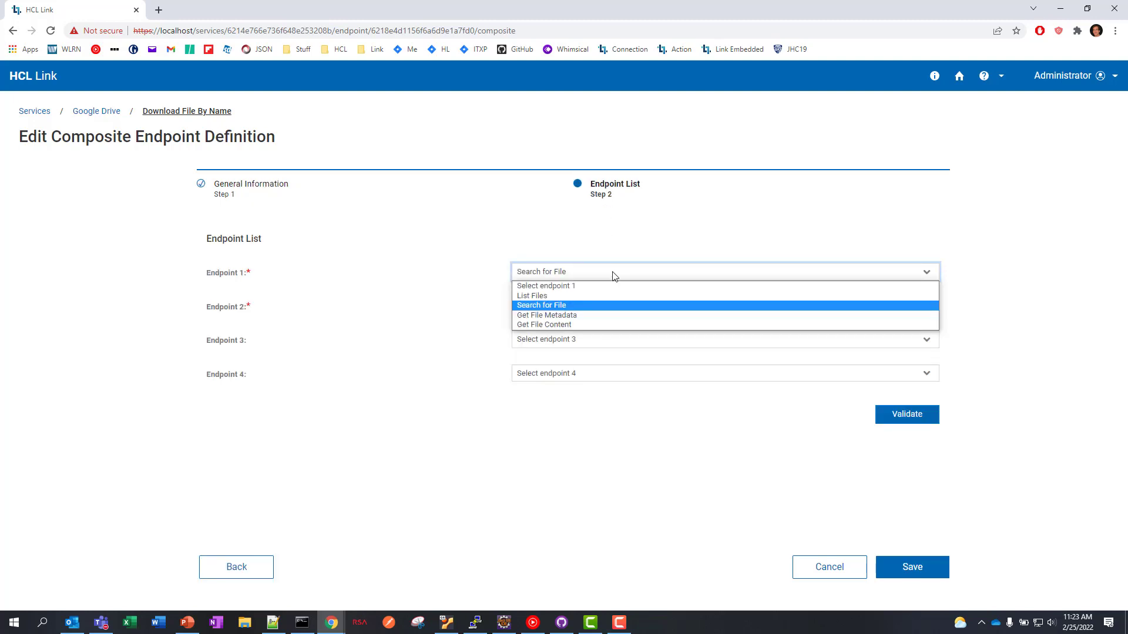
pyautogui.click(608, 305)
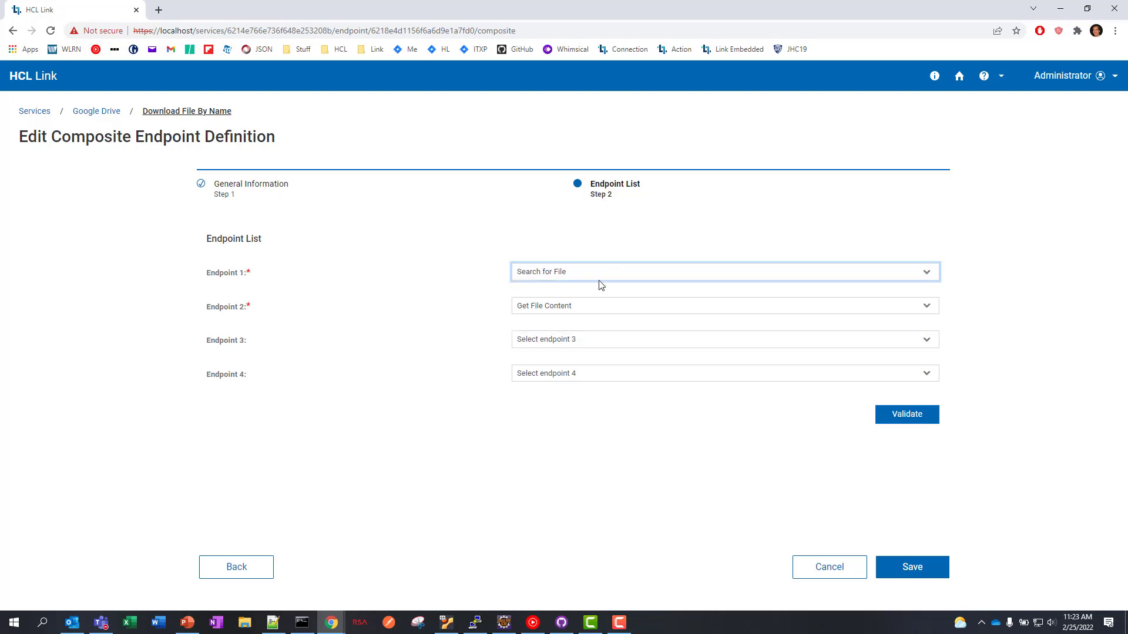
pyautogui.click(597, 314)
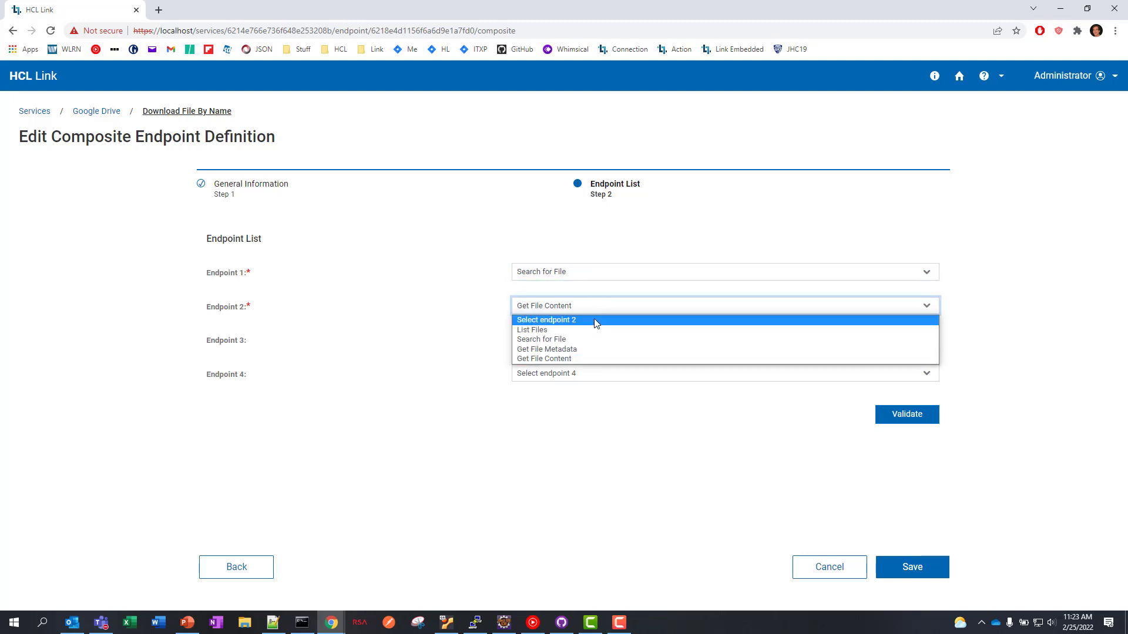
pyautogui.click(597, 358)
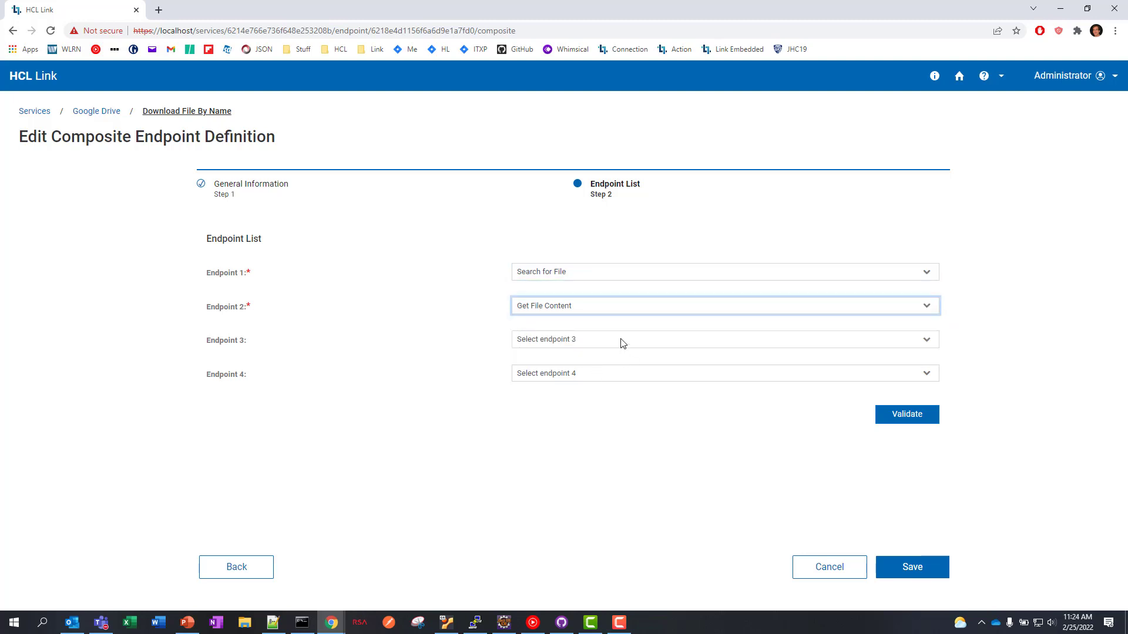
pyautogui.click(910, 418)
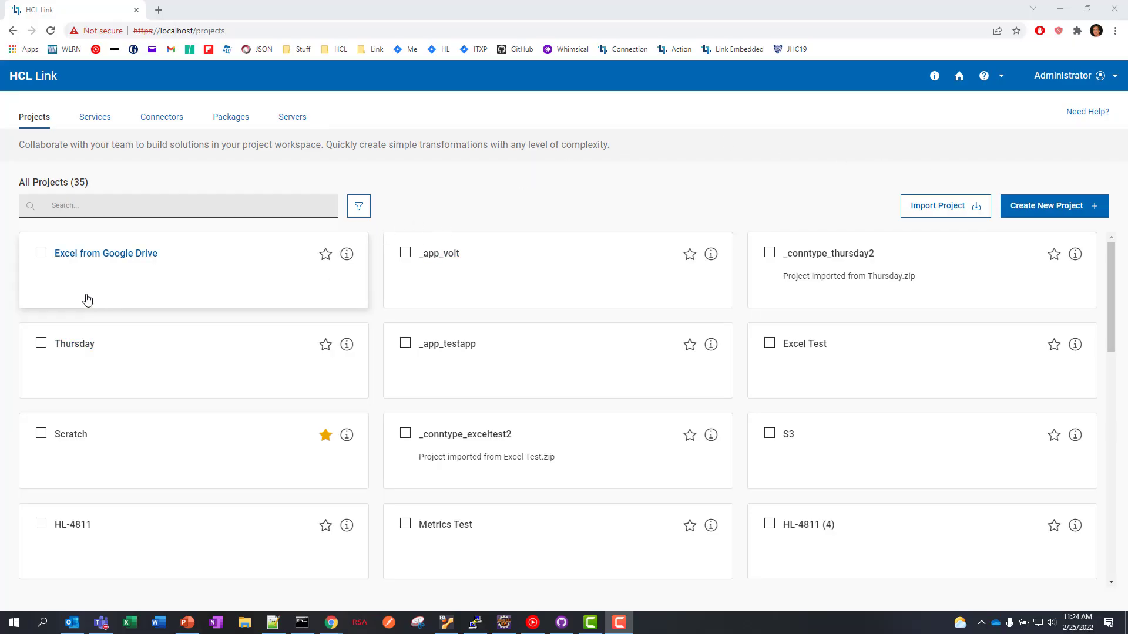
# - Open the Excel from Google Drive project's Get Excel flow and its Get File step properties
pyautogui.click(98, 269)
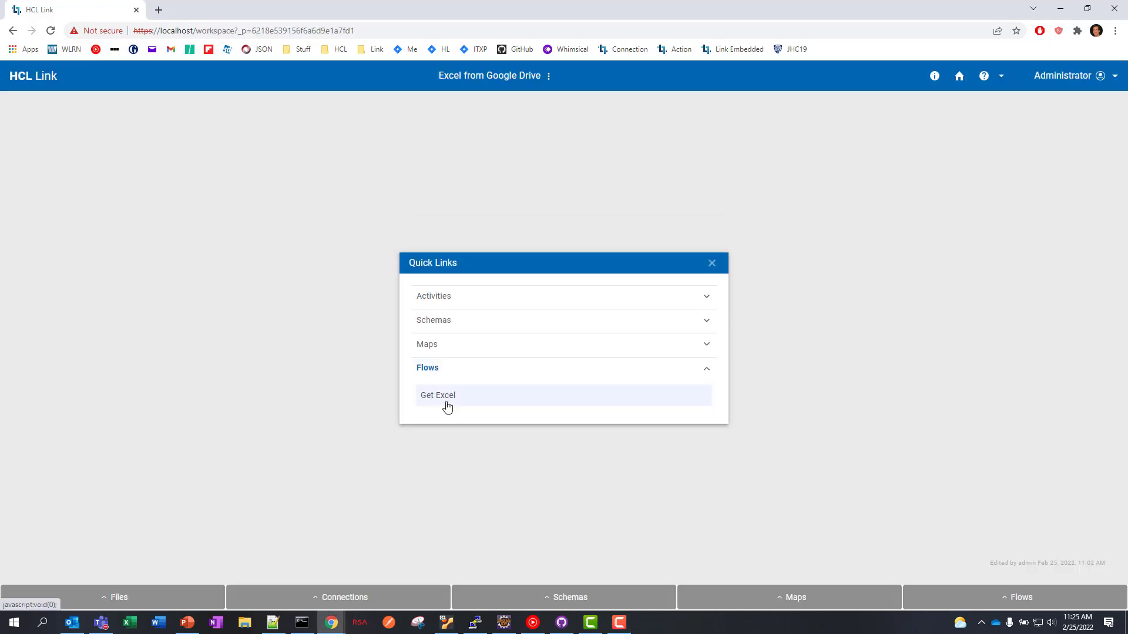
pyautogui.click(448, 406)
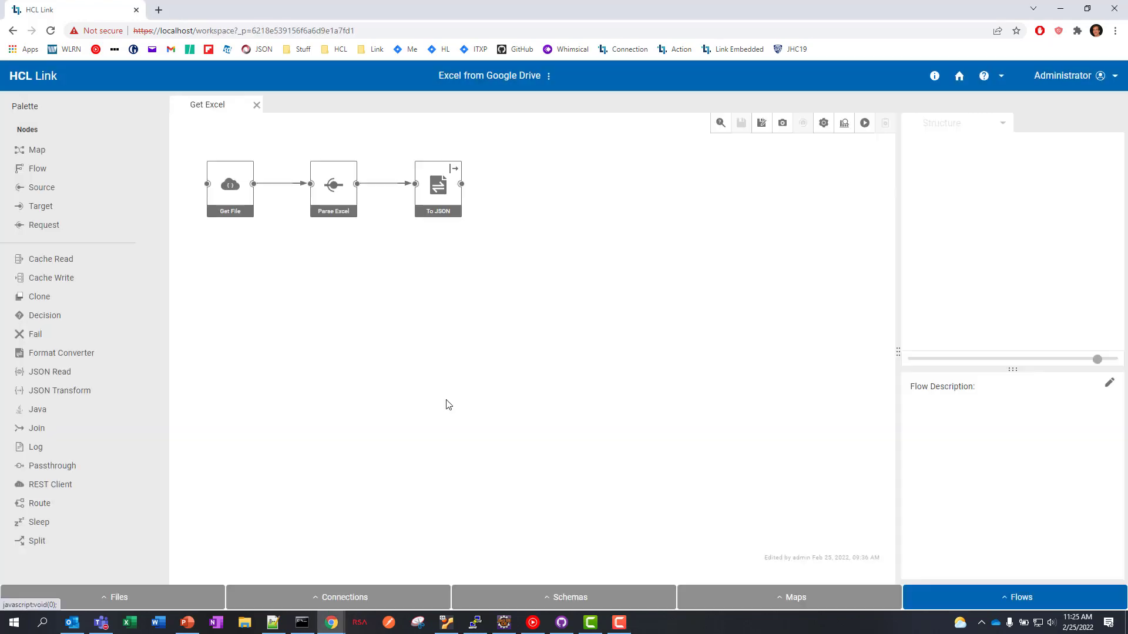
pyautogui.doubleClick(239, 205)
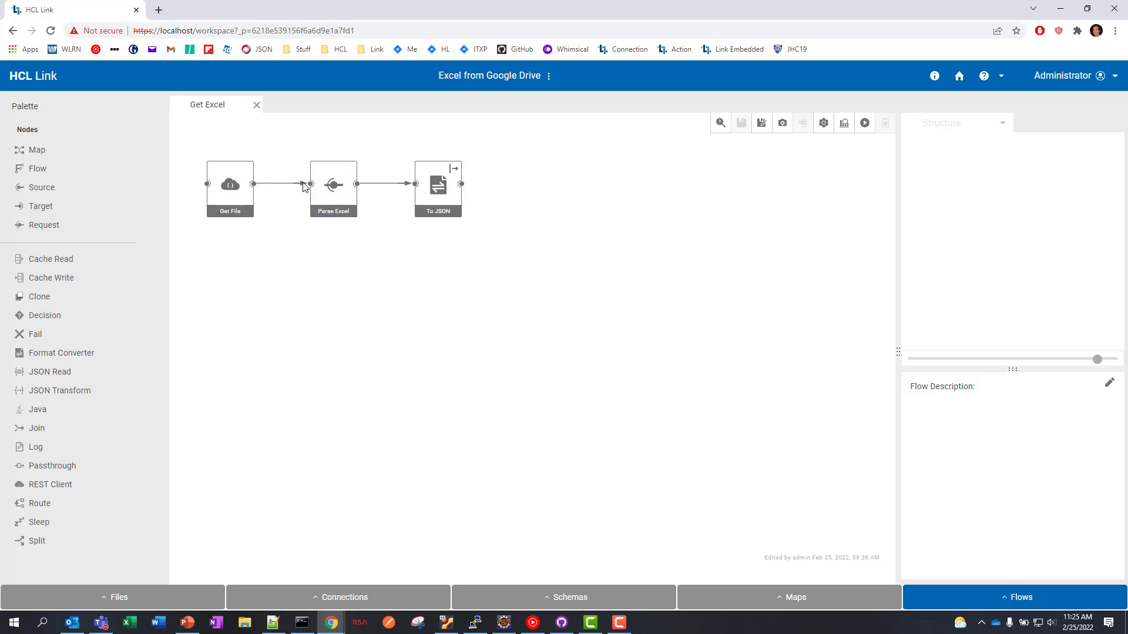
pyautogui.rightClick(333, 184)
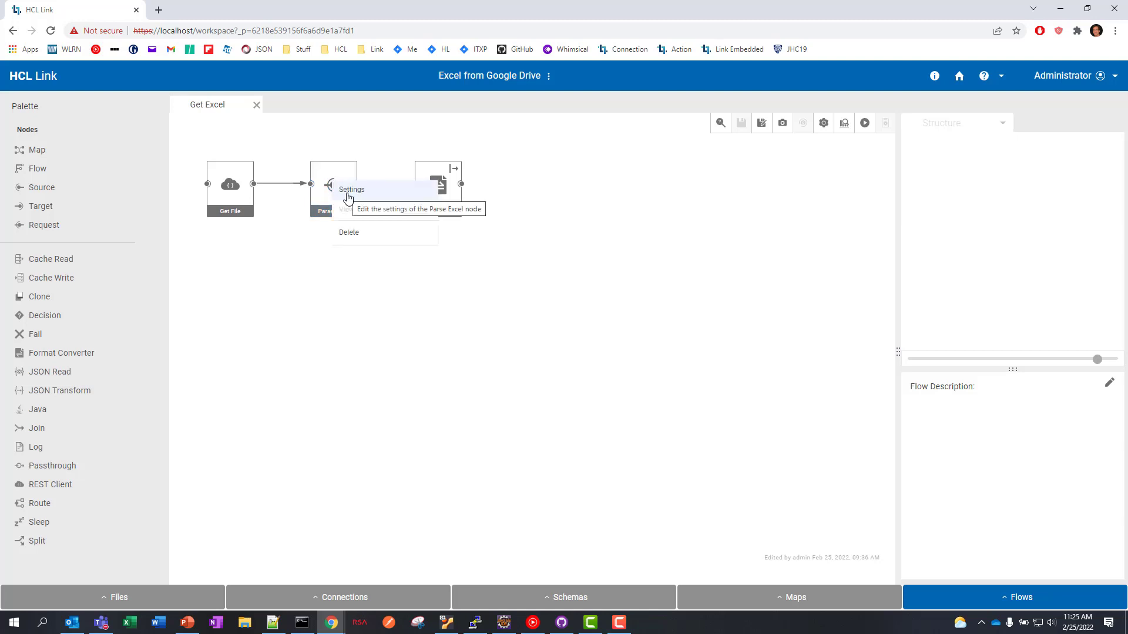
pyautogui.click(350, 190)
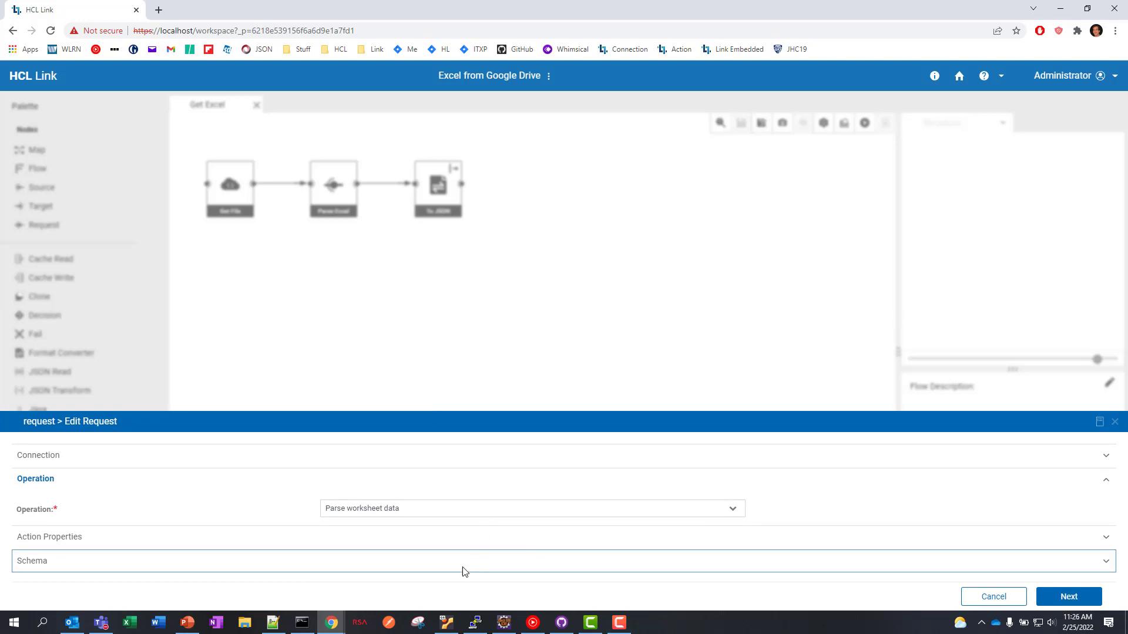
pyautogui.click(439, 537)
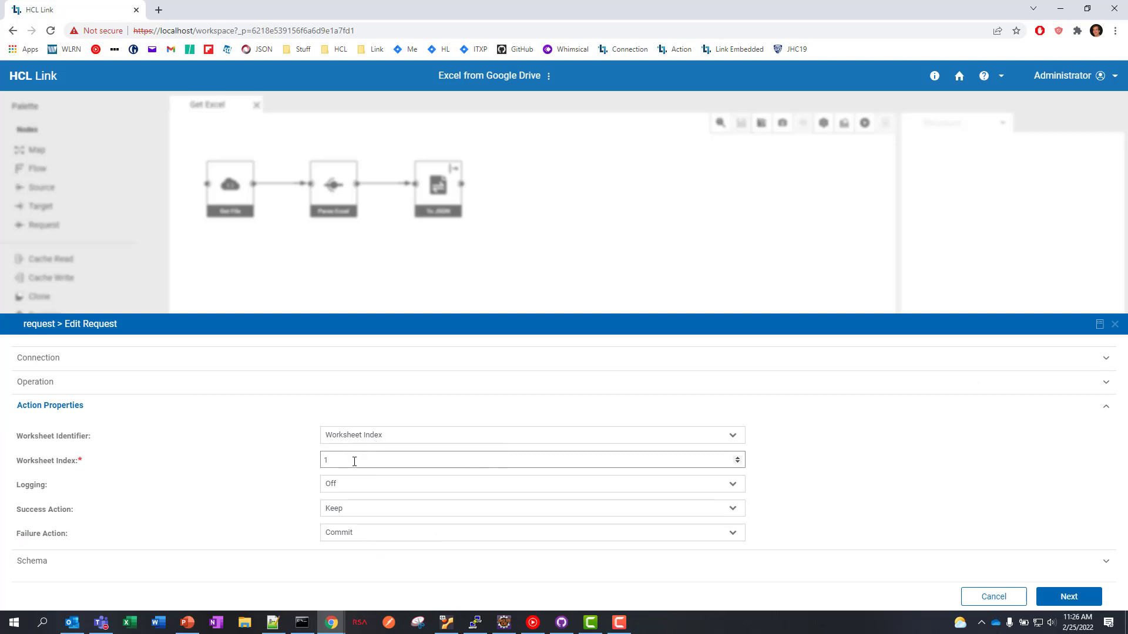
pyautogui.click(992, 596)
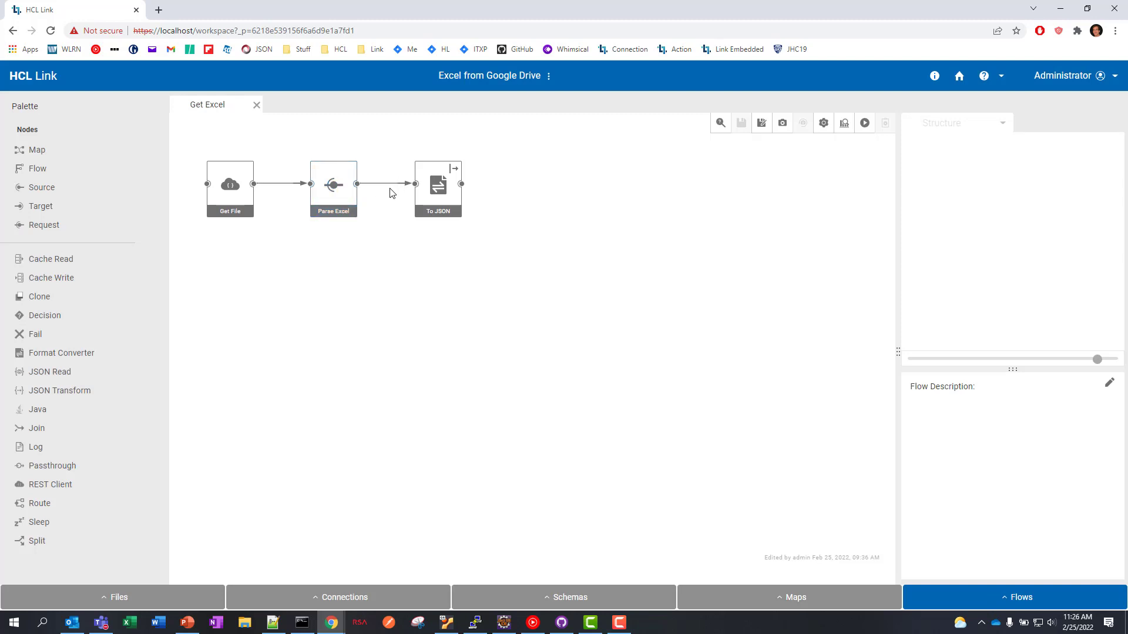
pyautogui.rightClick(438, 187)
pyautogui.click(452, 193)
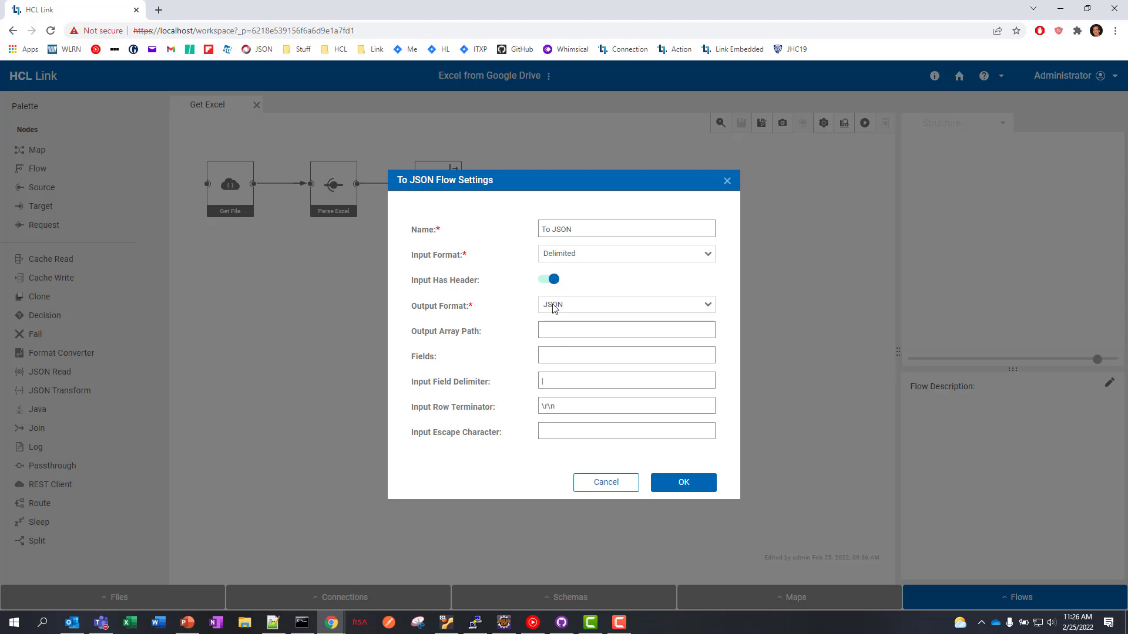
pyautogui.click(603, 482)
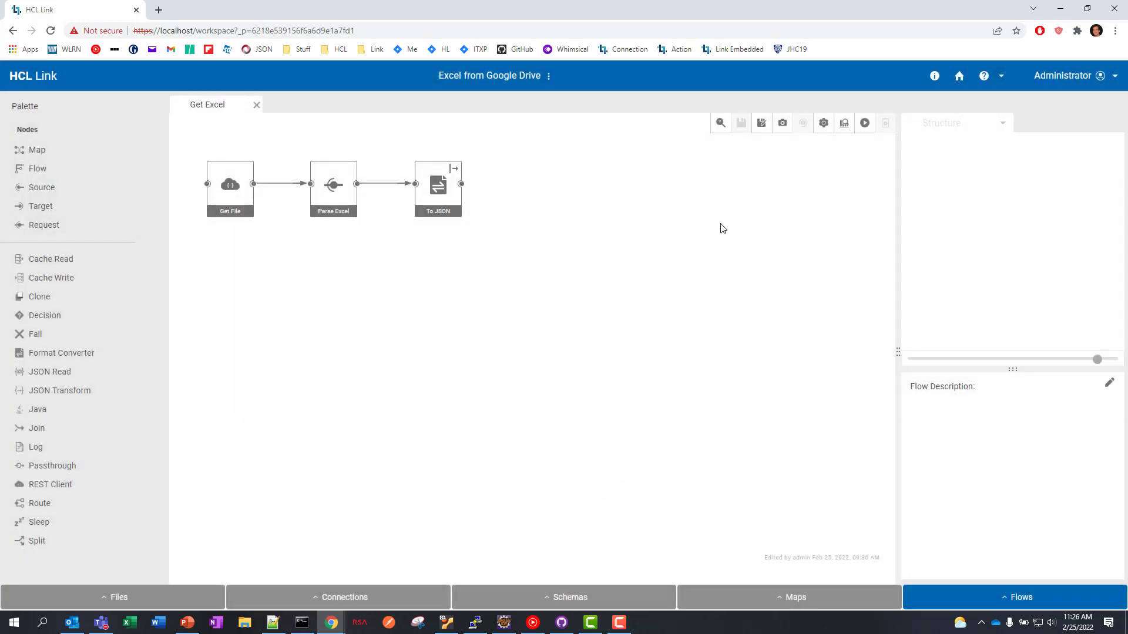
# - Run the Get Excel flow with filename People.xlsx, then select the To JSON step to inspect
pyautogui.click(864, 124)
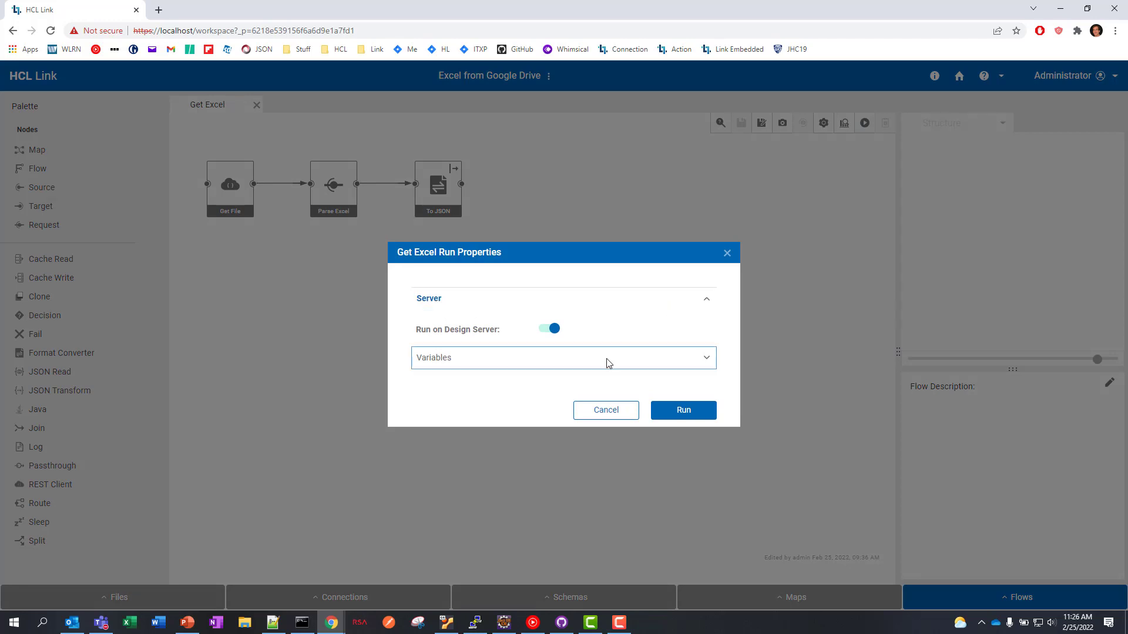
pyautogui.click(607, 362)
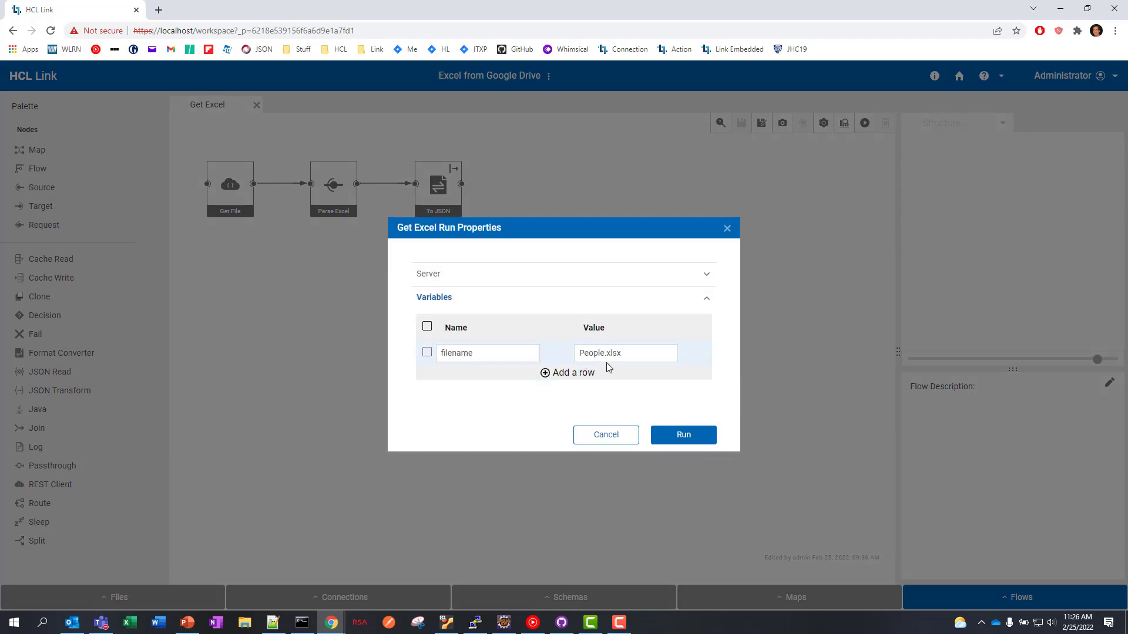
pyautogui.click(684, 436)
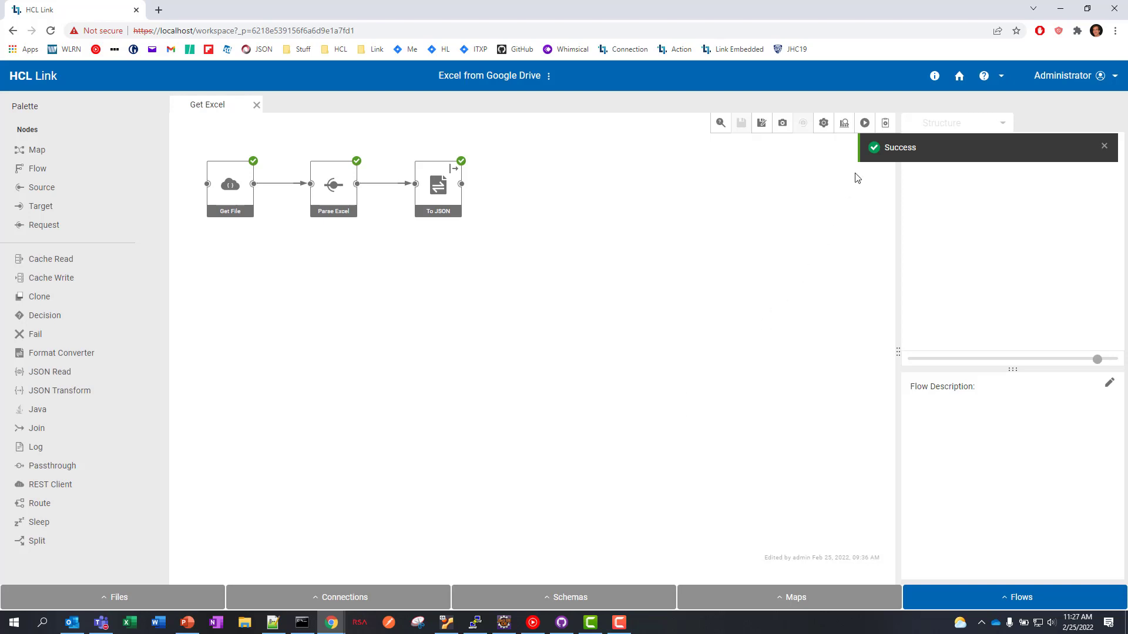
pyautogui.click(439, 188)
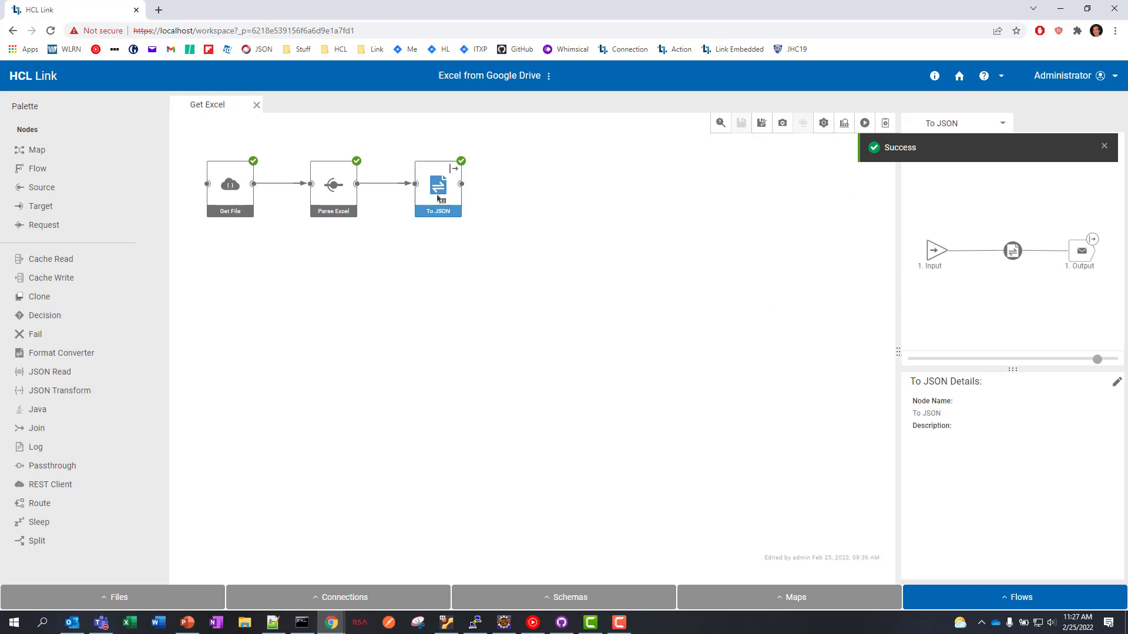
pyautogui.rightClick(1081, 251)
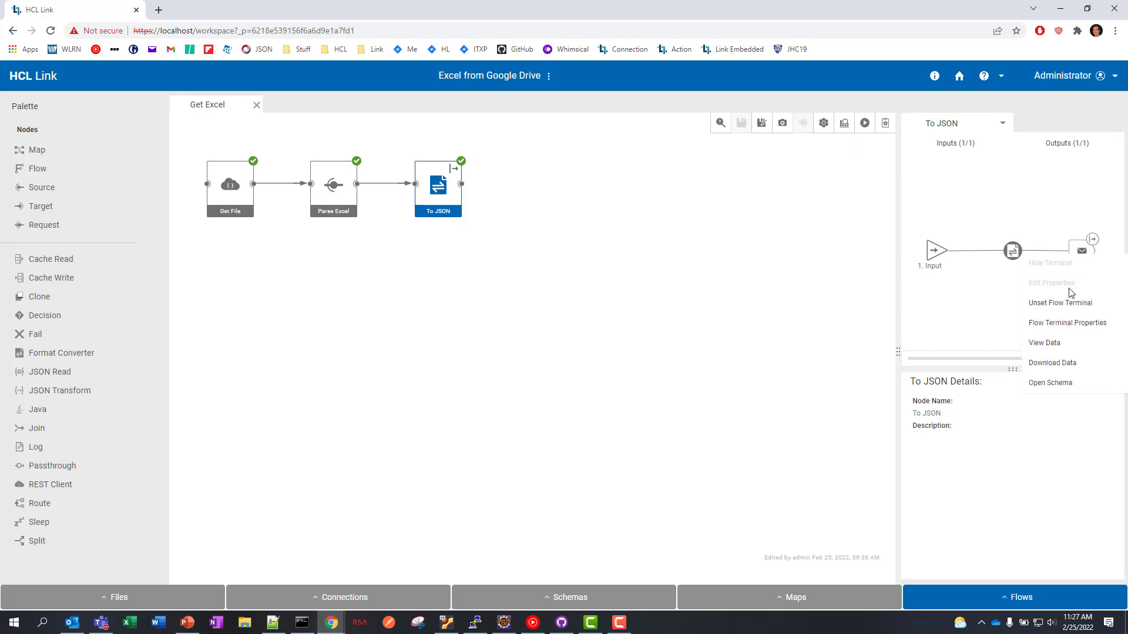
pyautogui.click(1045, 344)
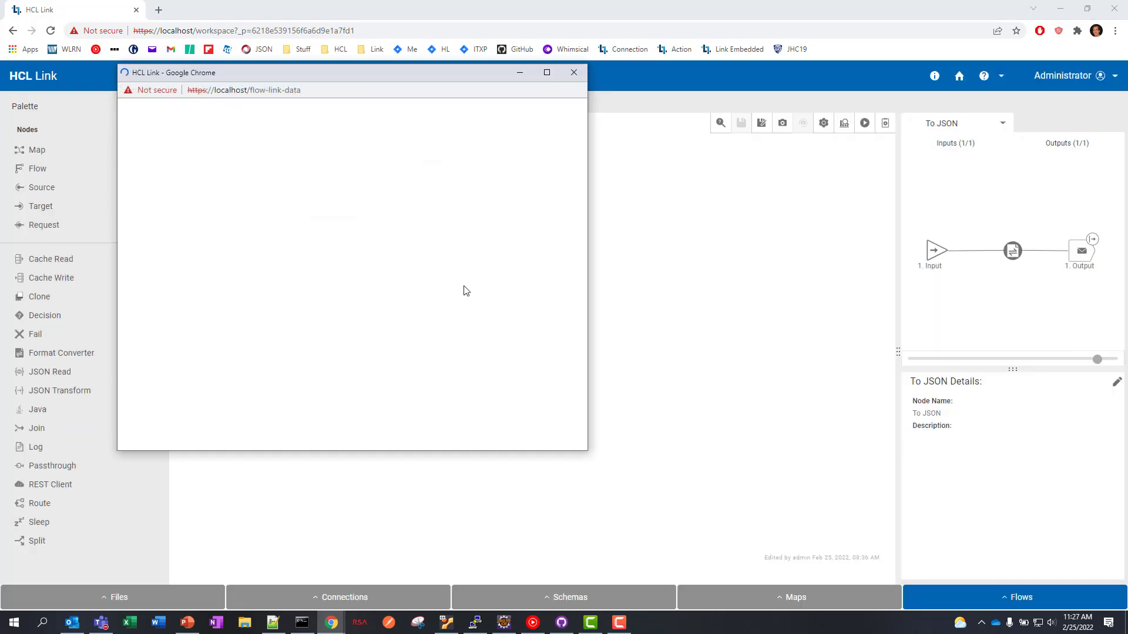
pyautogui.scroll(-4, 400, 265)
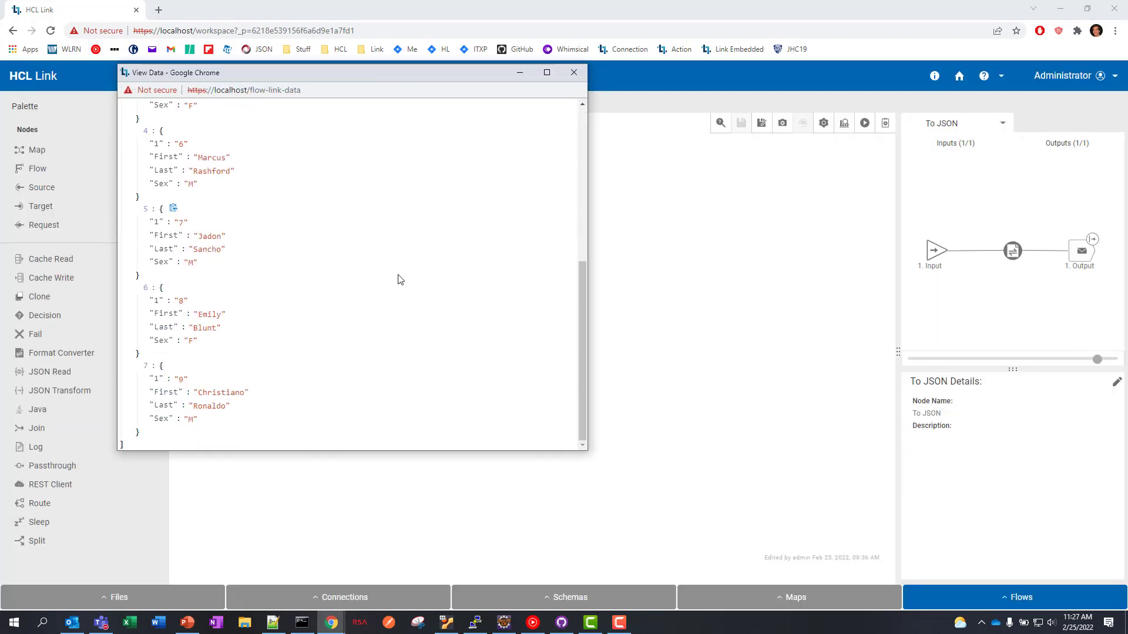
pyautogui.scroll(-3, 399, 279)
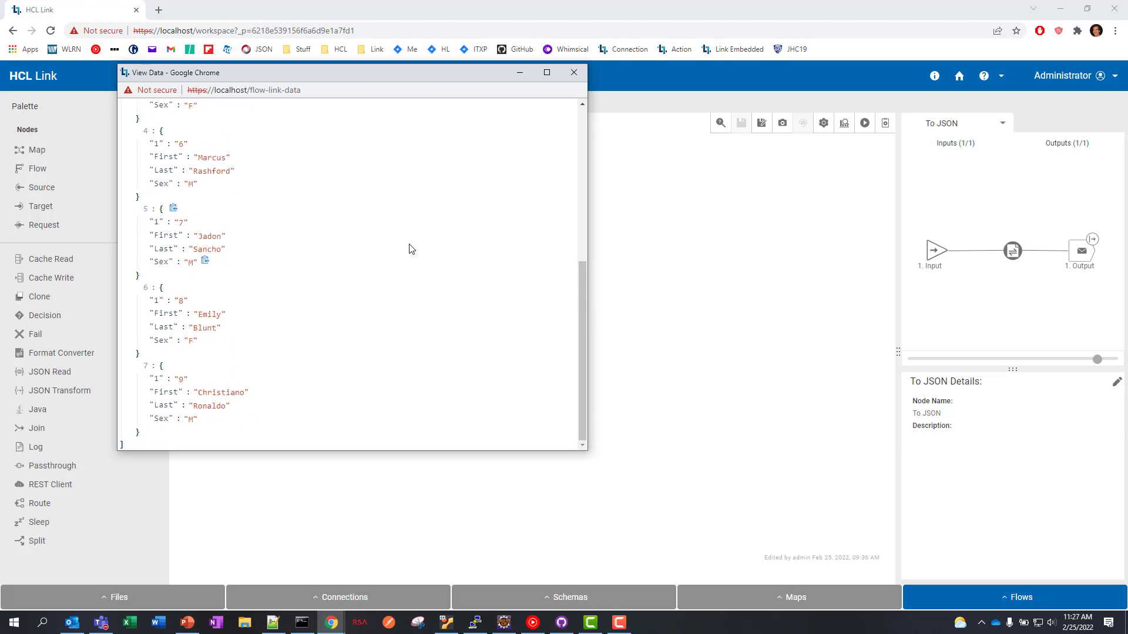
pyautogui.moveTo(414, 68); pyautogui.dragTo(664, 118)
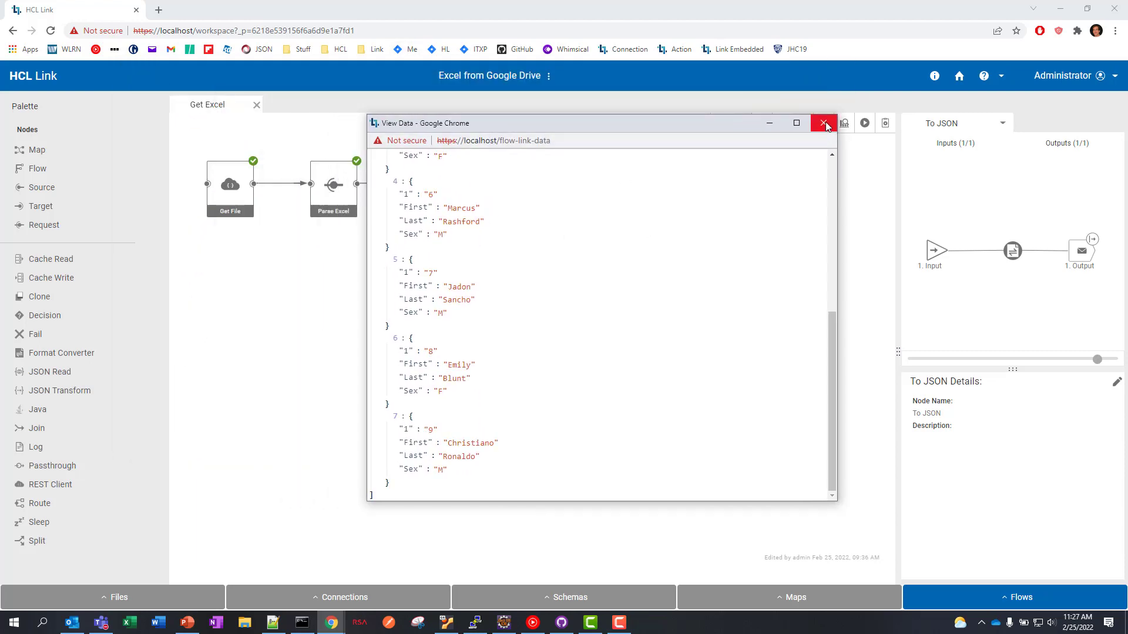
pyautogui.click(824, 124)
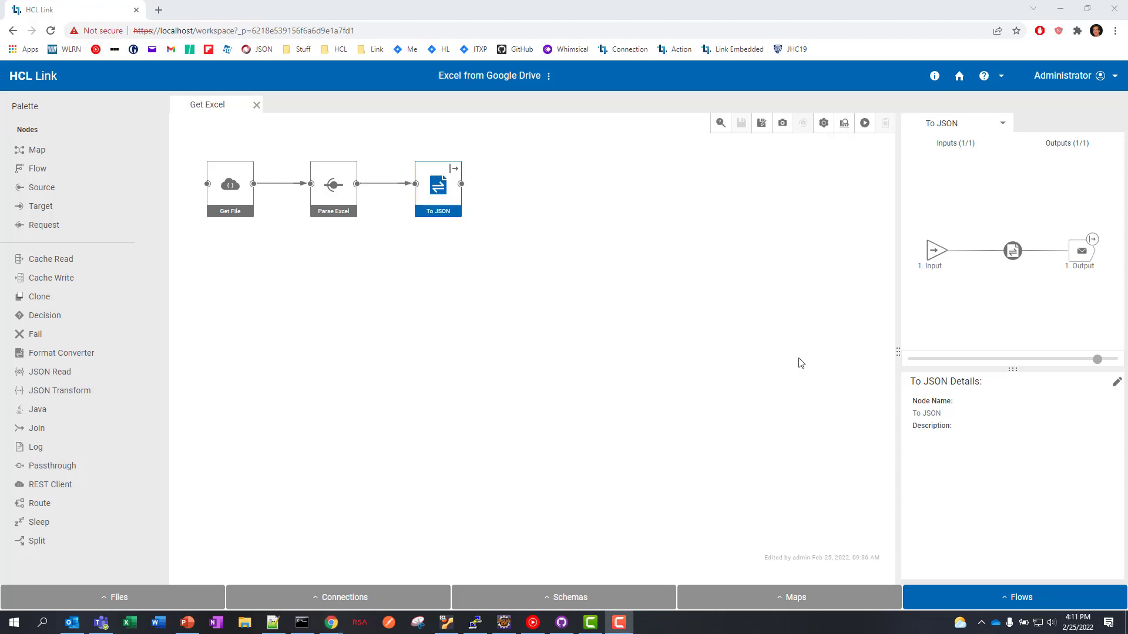
# - Review the Output terminal's properties (application/json, people schema) and cancel without changes
pyautogui.rightClick(1082, 253)
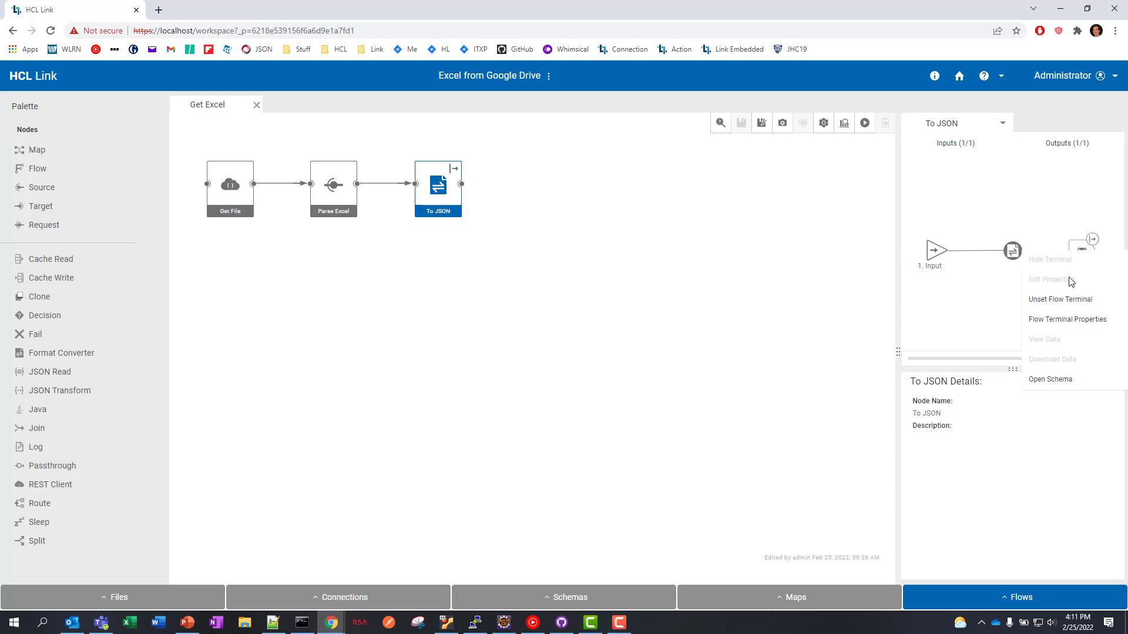
pyautogui.click(1067, 322)
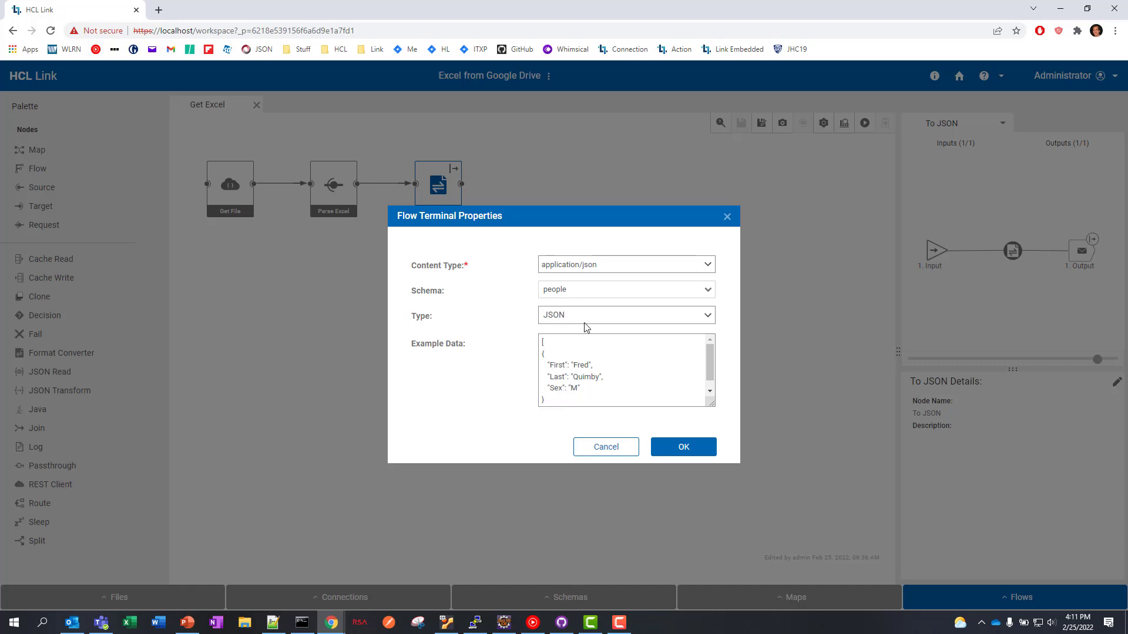
pyautogui.click(617, 452)
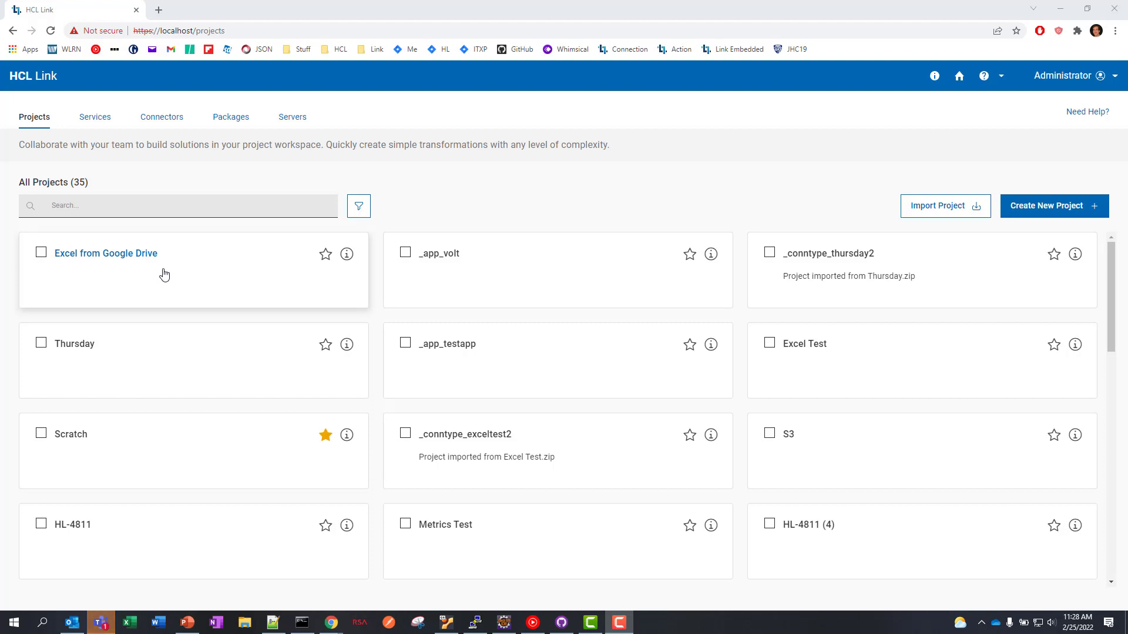
# - Create a new connector defined by the Excel from Google Drive project, ID EXCELFROMGOOGLEDRIVE
pyautogui.click(158, 118)
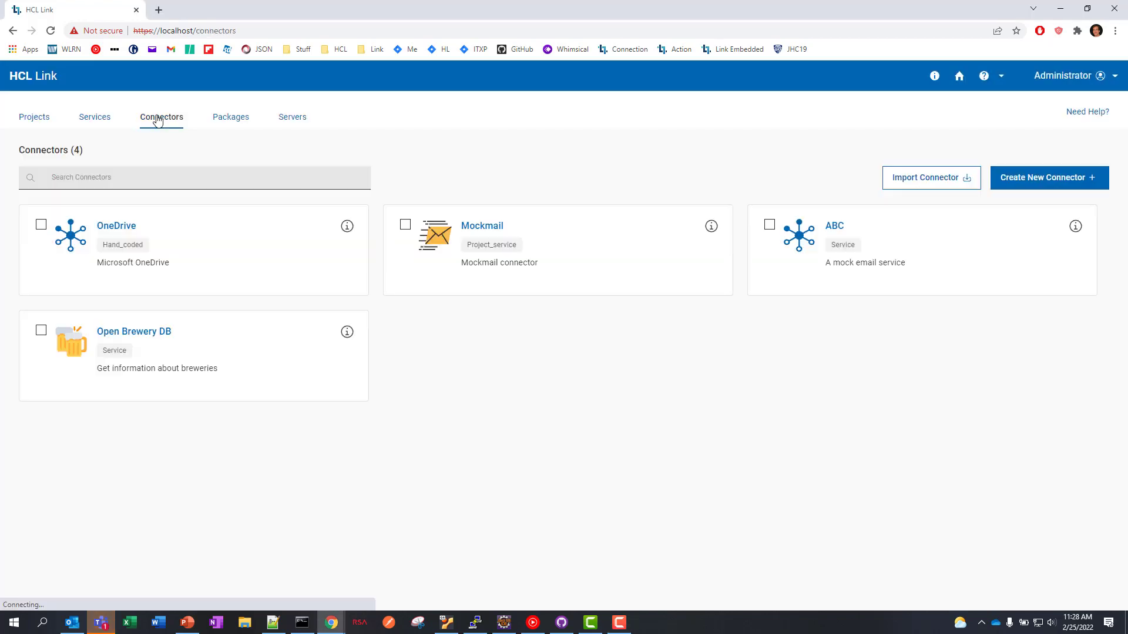
pyautogui.click(1034, 179)
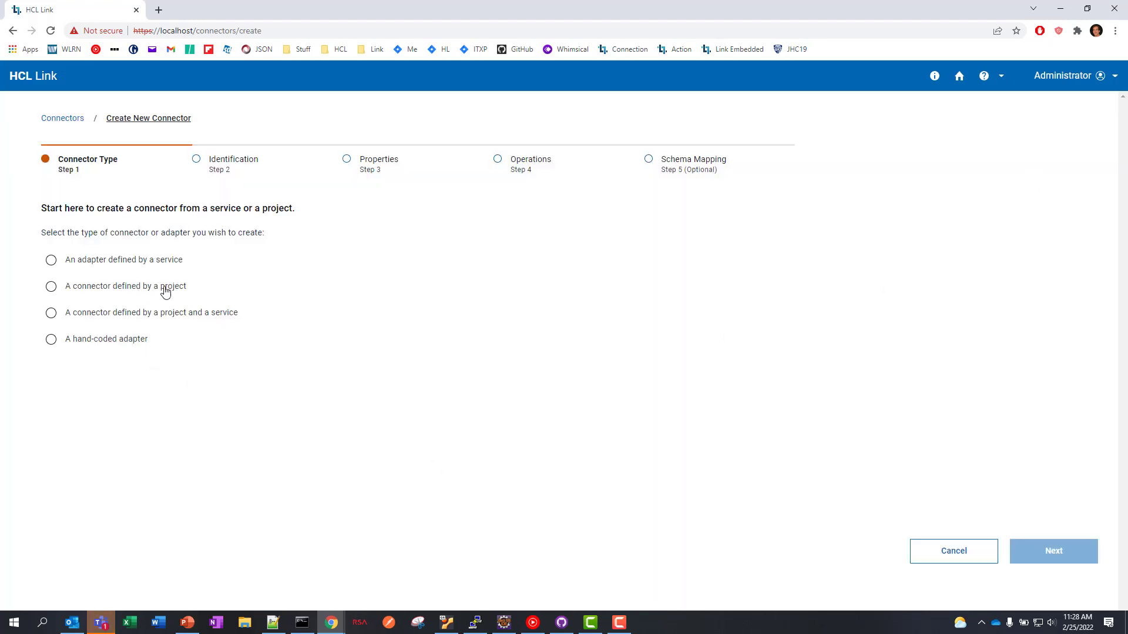
pyautogui.click(52, 289)
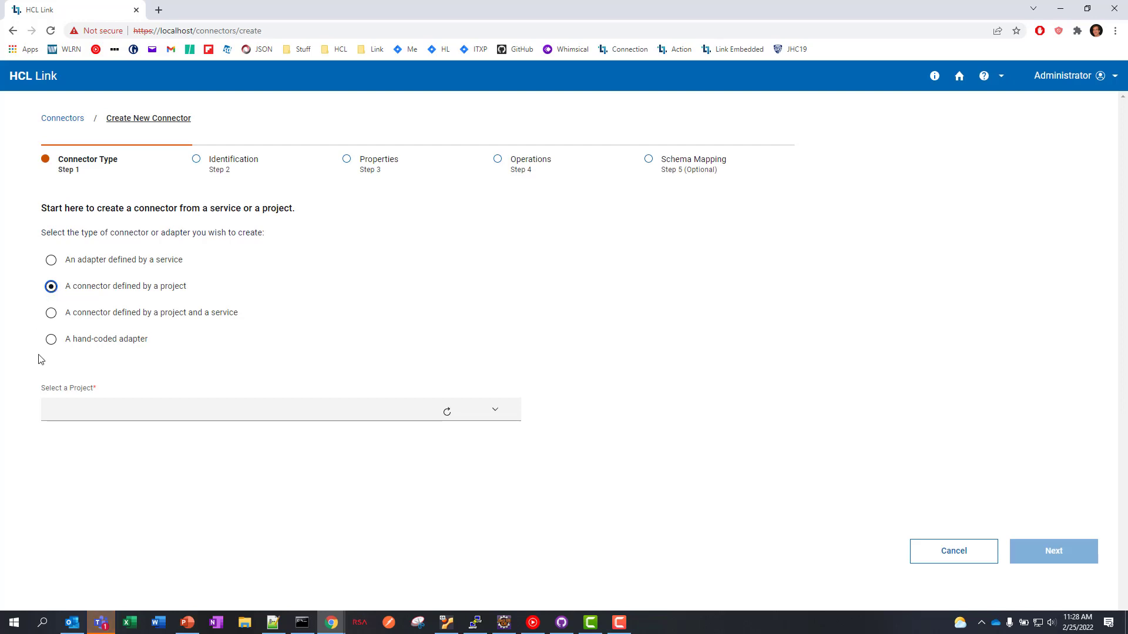
pyautogui.click(146, 409)
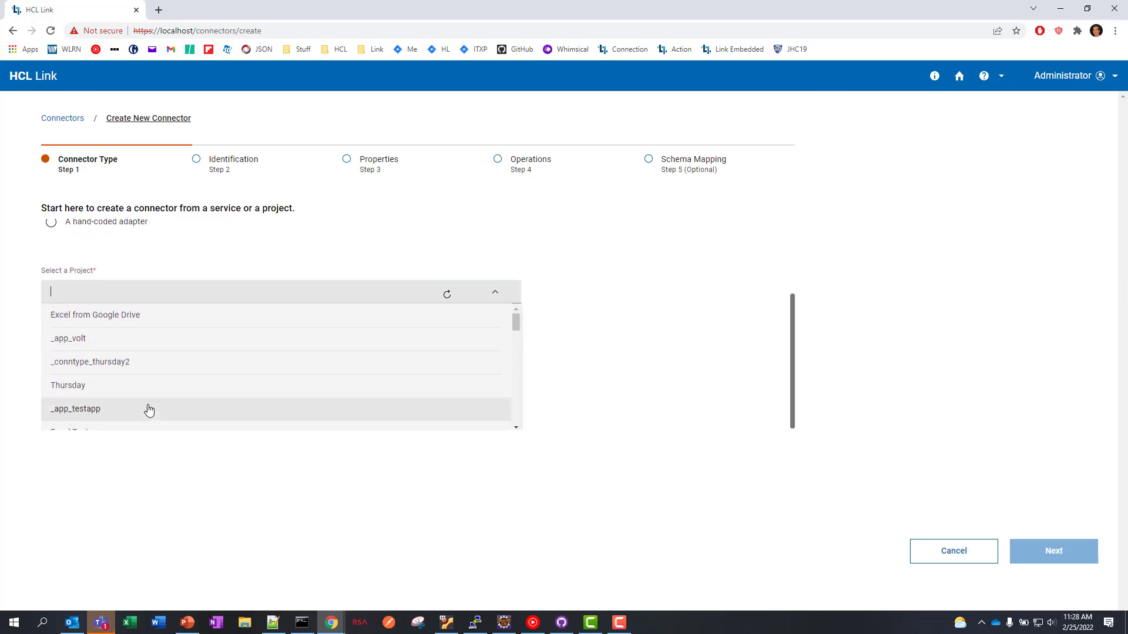
pyautogui.click(127, 316)
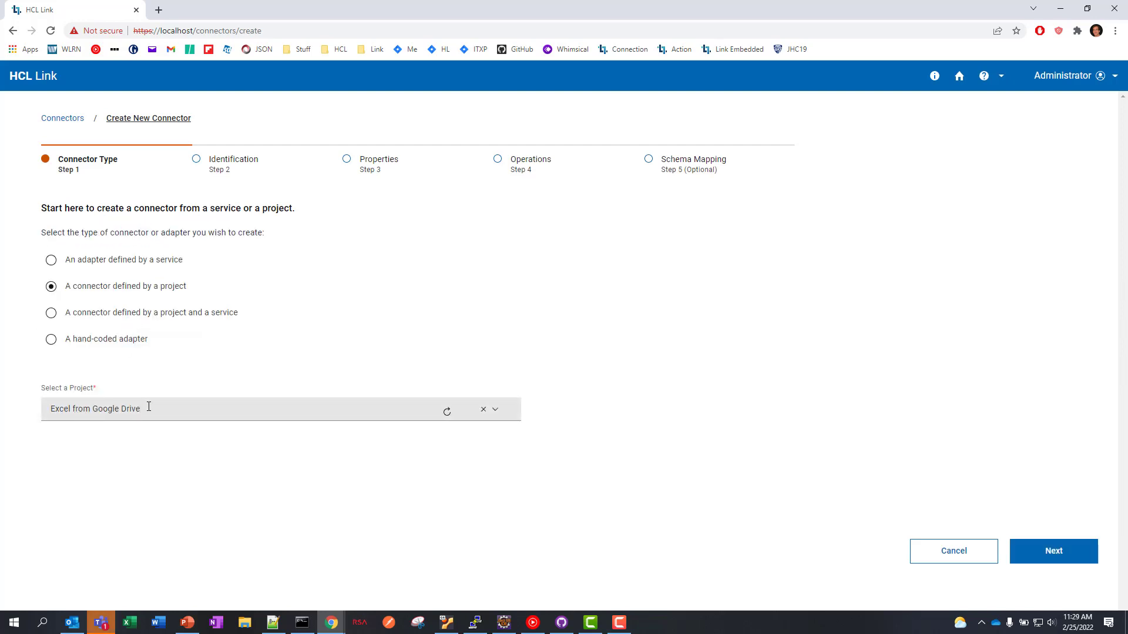
pyautogui.click(1074, 553)
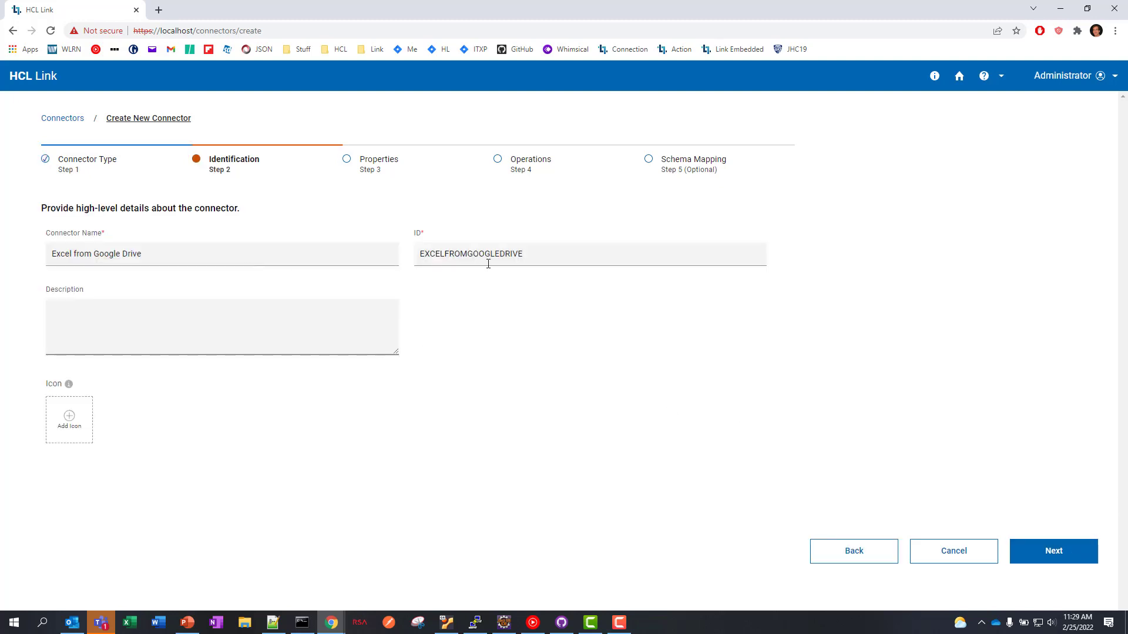
# - Set the connector icon to flask-magic-potion-svgrepo-com.svg from the icons folder
pyautogui.click(70, 421)
pyautogui.click(561, 306)
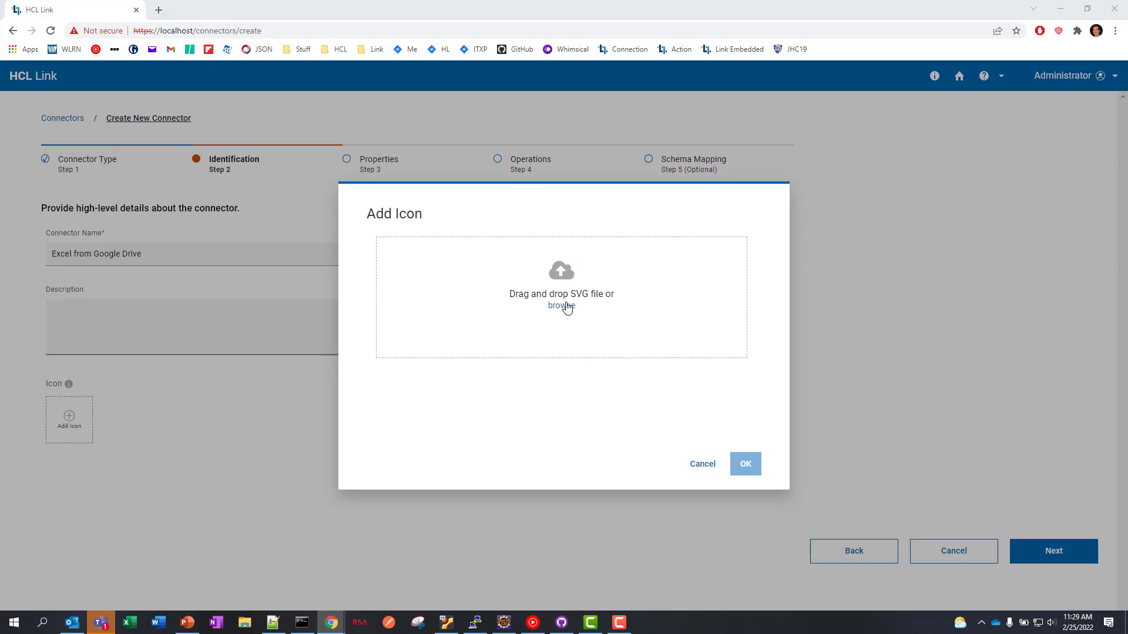
pyautogui.click(39, 128)
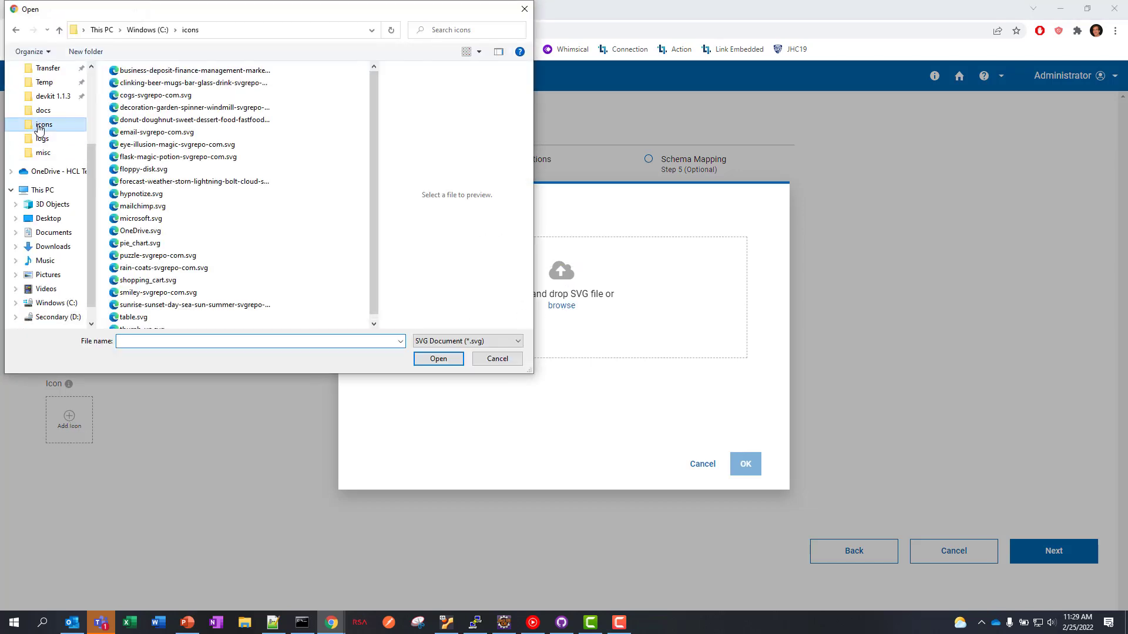
pyautogui.click(235, 157)
pyautogui.click(438, 359)
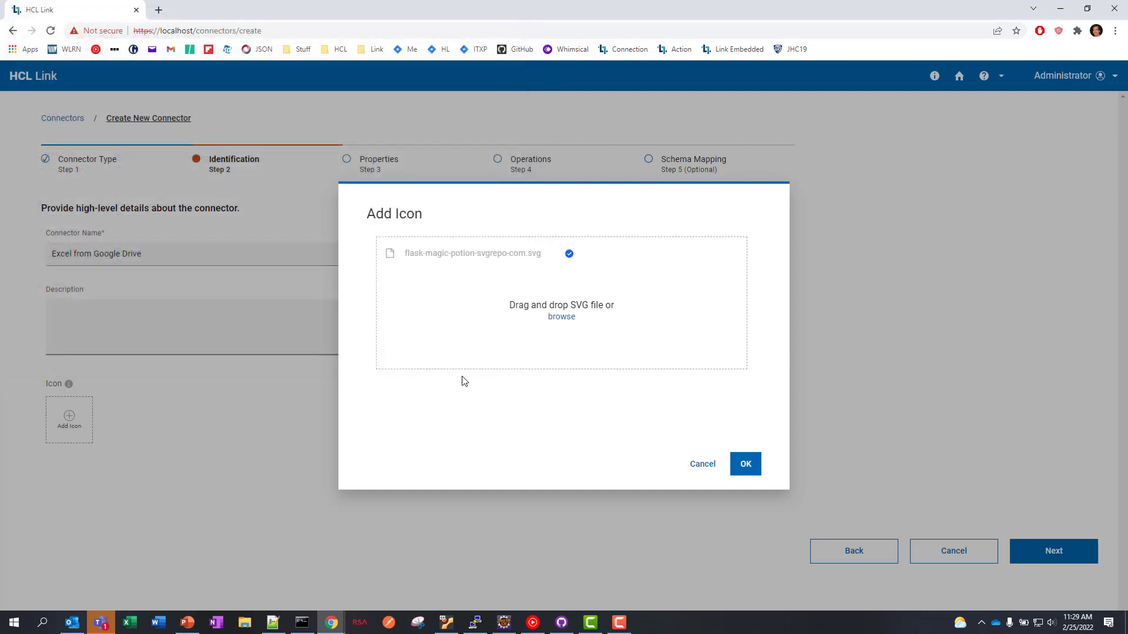
pyautogui.click(743, 466)
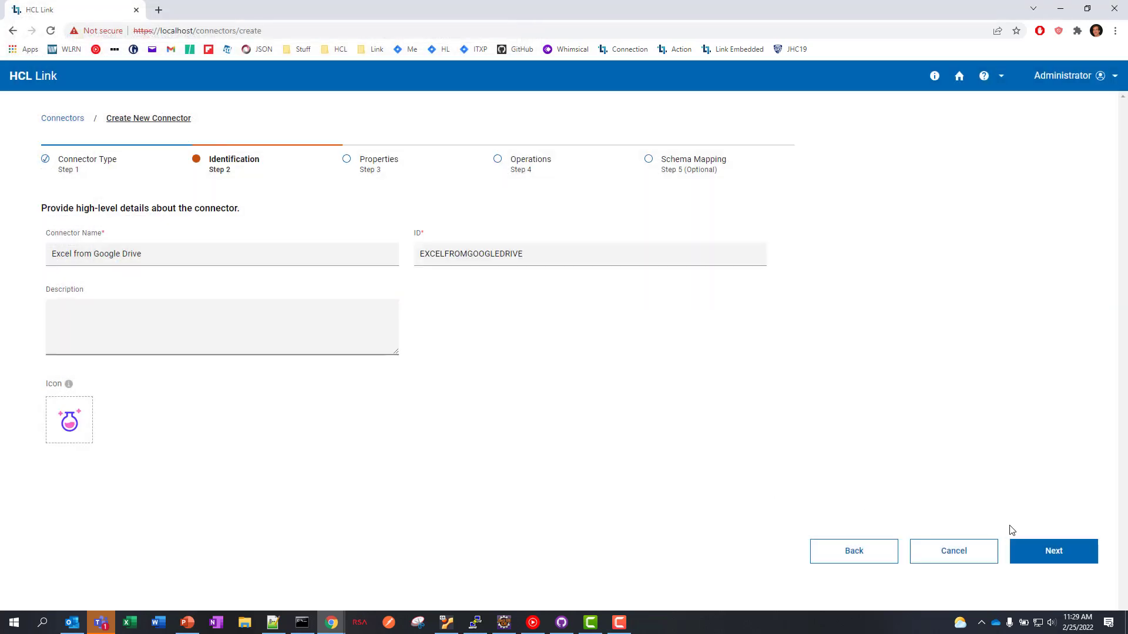
pyautogui.click(1014, 545)
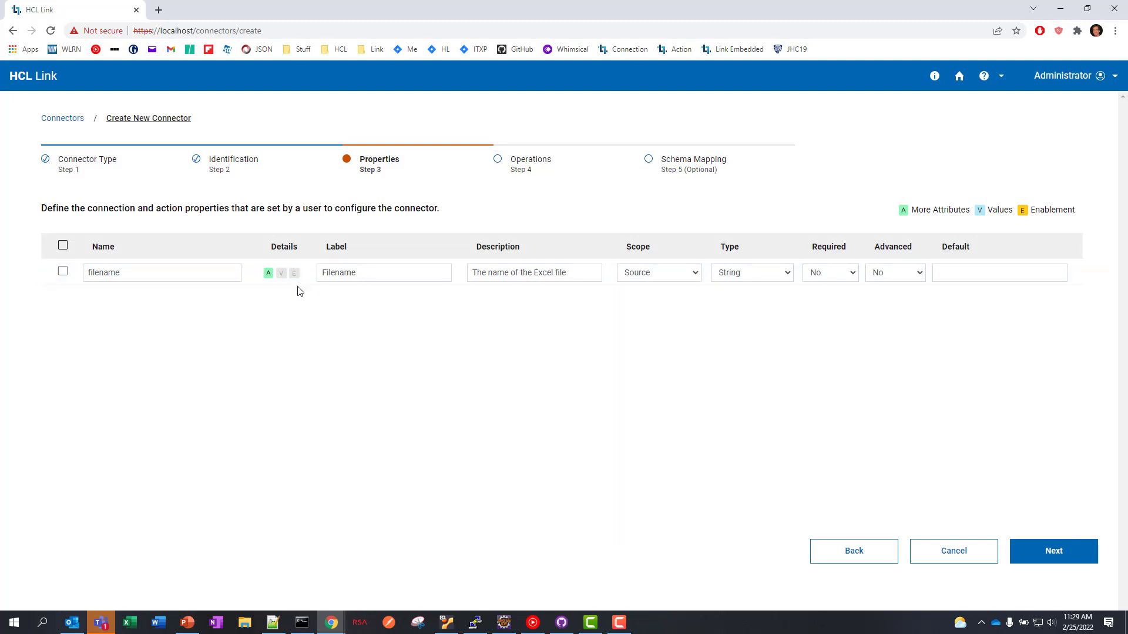
# - Keep the filename property (label Filename, String, not required) and continue to Operations
pyautogui.click(1049, 553)
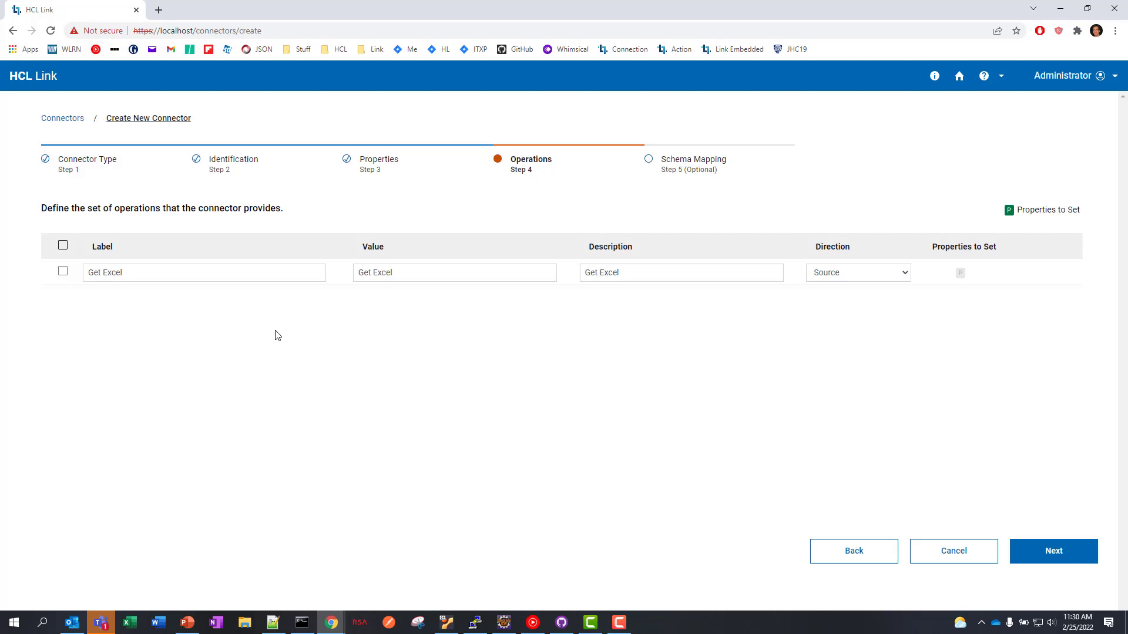
# - Move past Operations and save the Excel from Google Drive connector at Schema Mapping
pyautogui.click(1044, 558)
pyautogui.click(1043, 558)
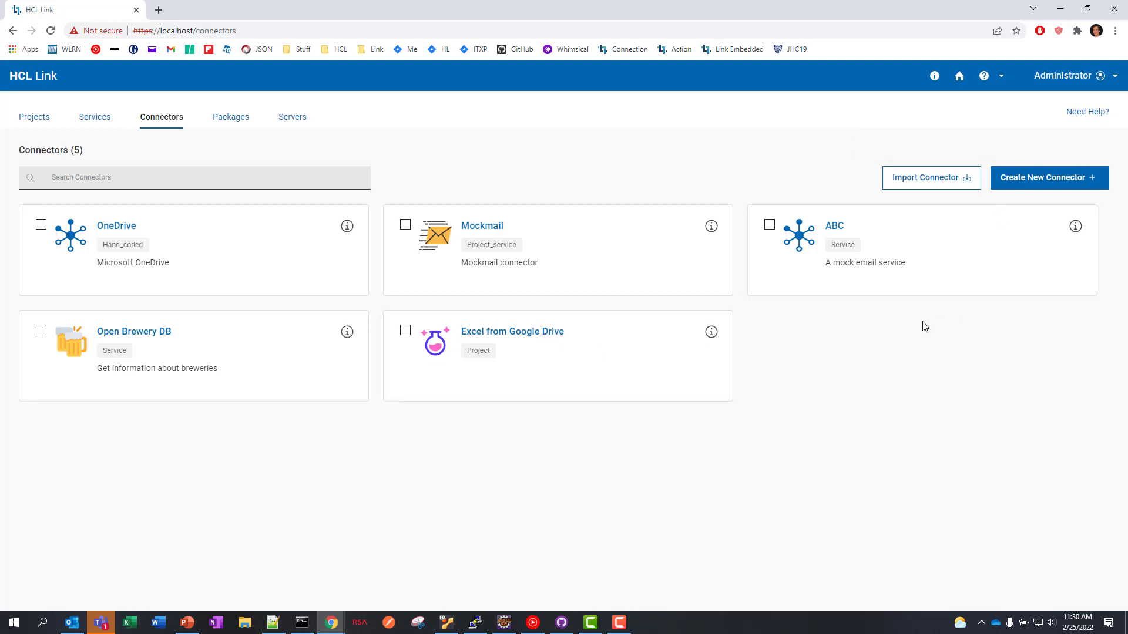
# - Deploy the Excel from Google Drive connector to the server and open its test widget
pyautogui.click(406, 332)
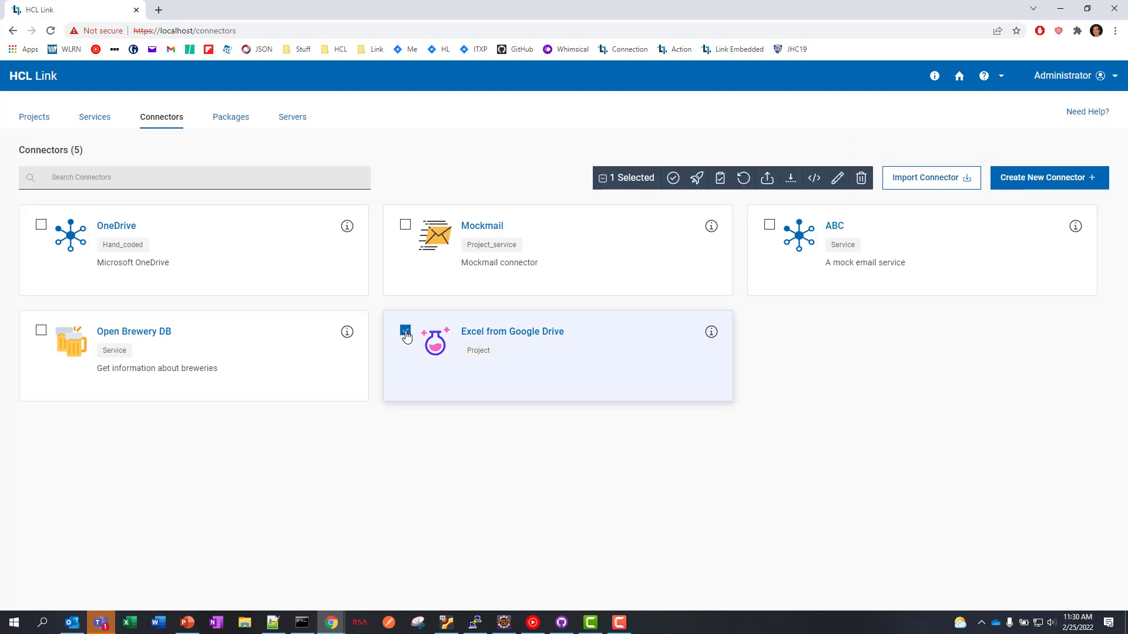
pyautogui.click(697, 184)
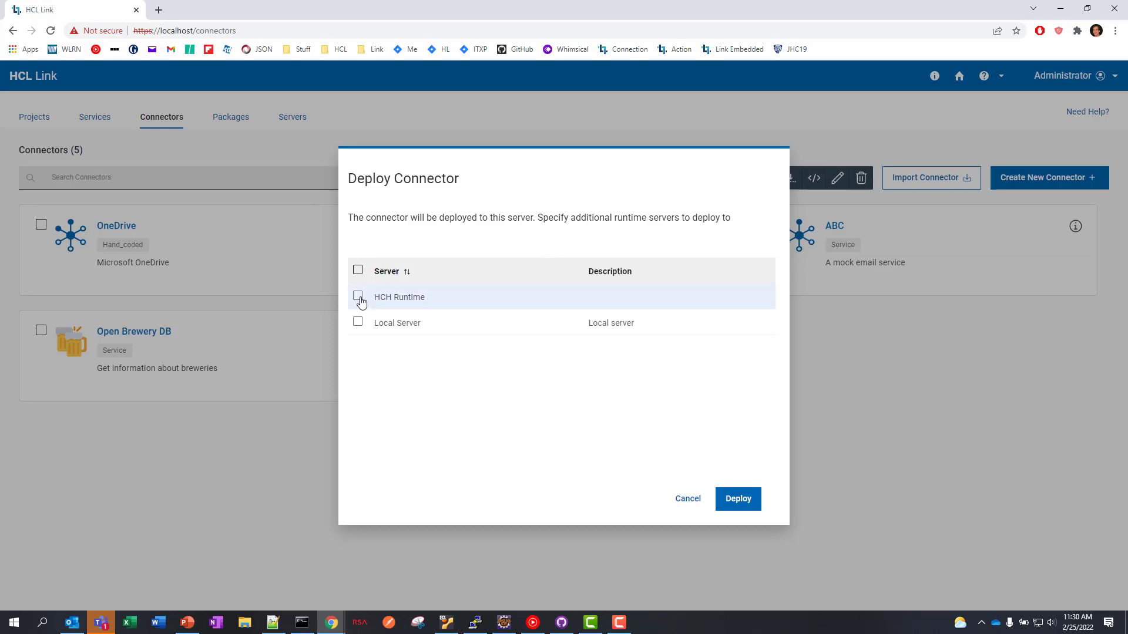
pyautogui.click(737, 504)
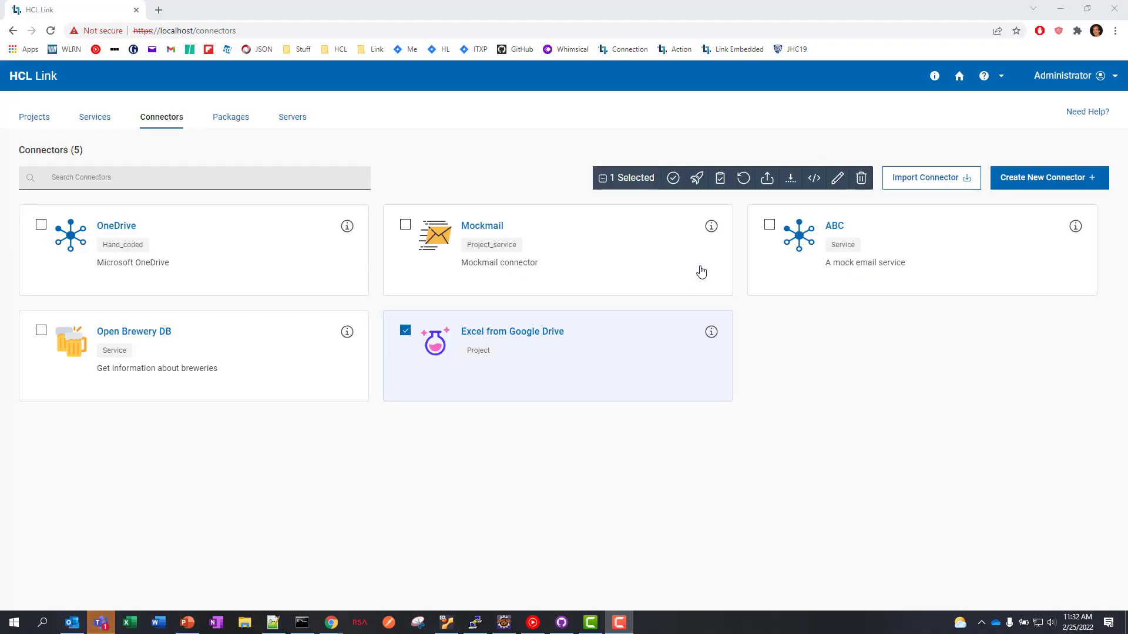
pyautogui.click(721, 178)
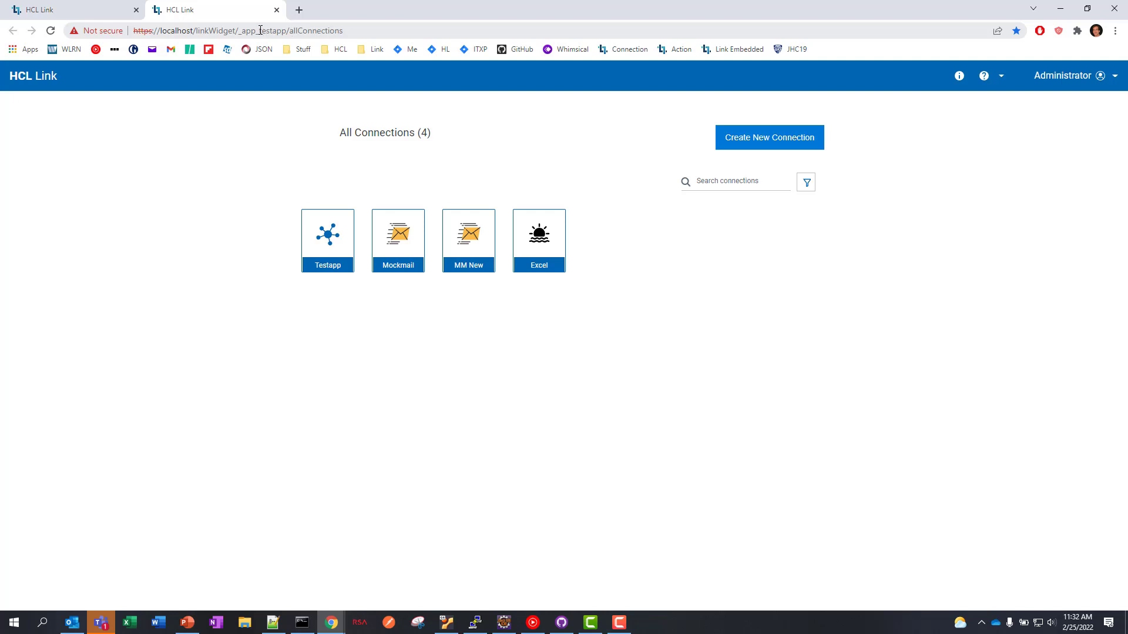
# - Change the app in the URL from testapp to volt and start a new connection
pyautogui.moveTo(259, 30); pyautogui.dragTo(286, 31)
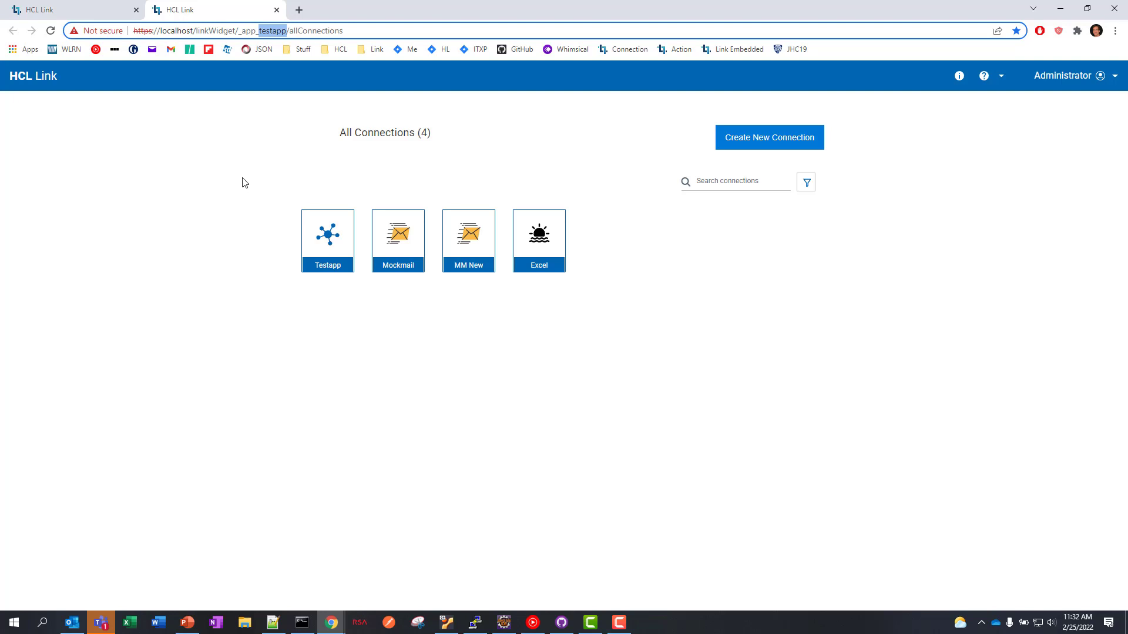
pyautogui.write('volt')
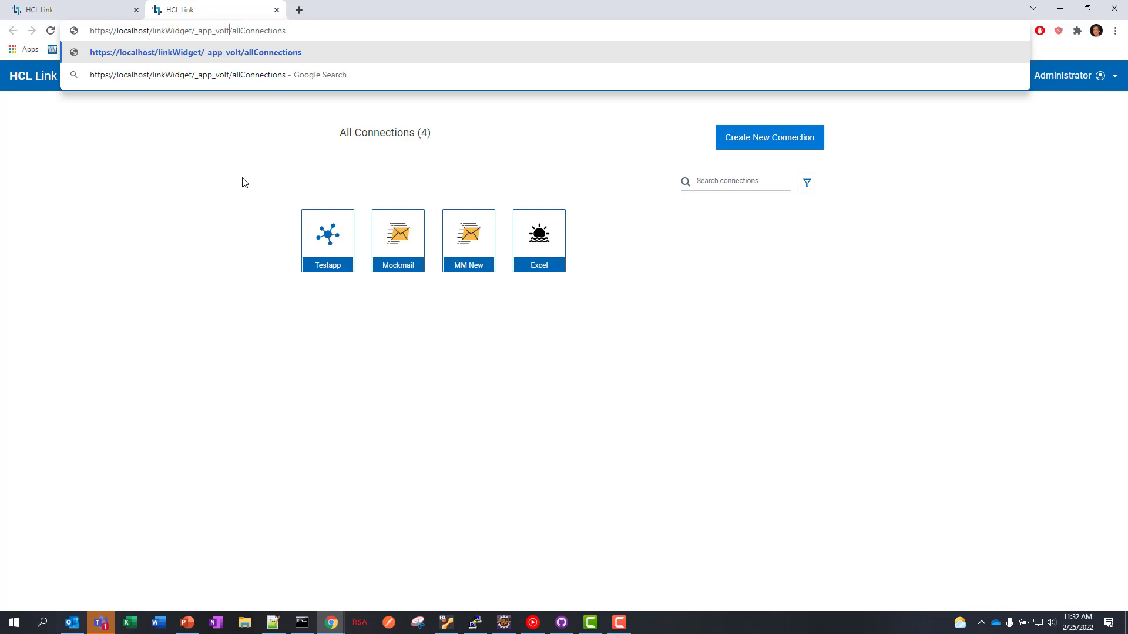
pyautogui.press('Return')
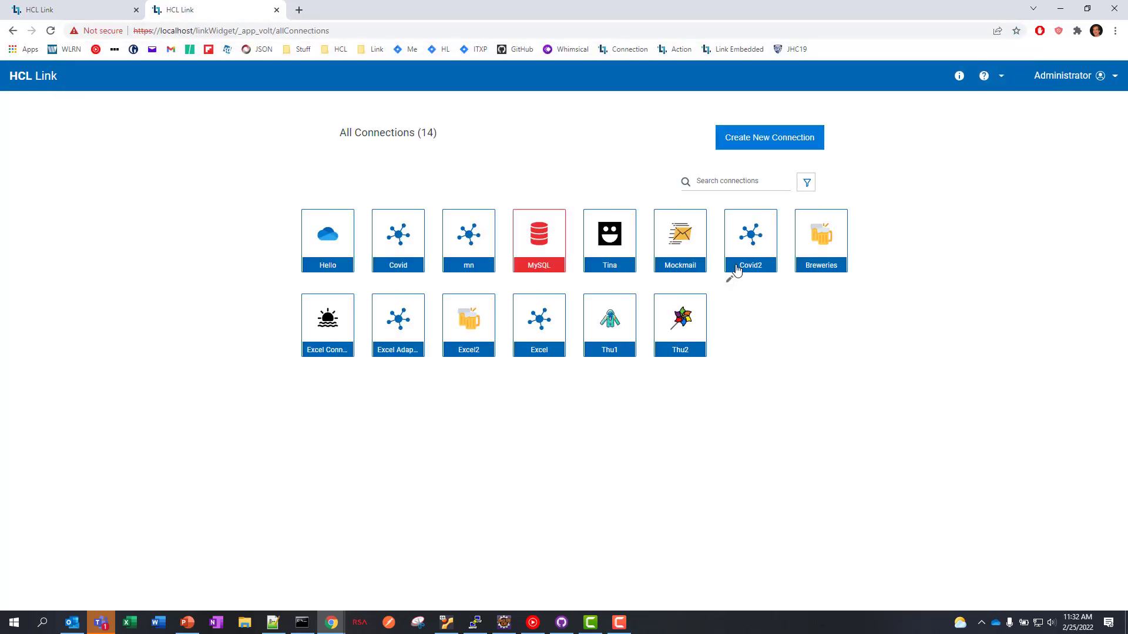
pyautogui.click(770, 140)
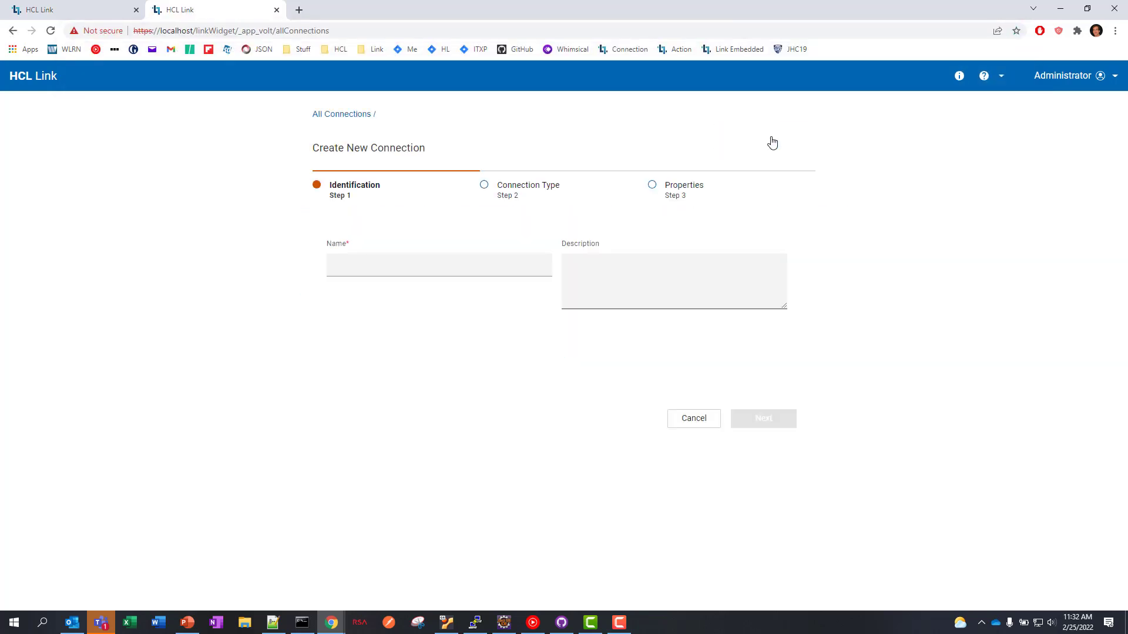
# - Save a connection named ExcelTest with type Excel from Google Drive, then open it
pyautogui.click(424, 265)
pyautogui.write('Exce')
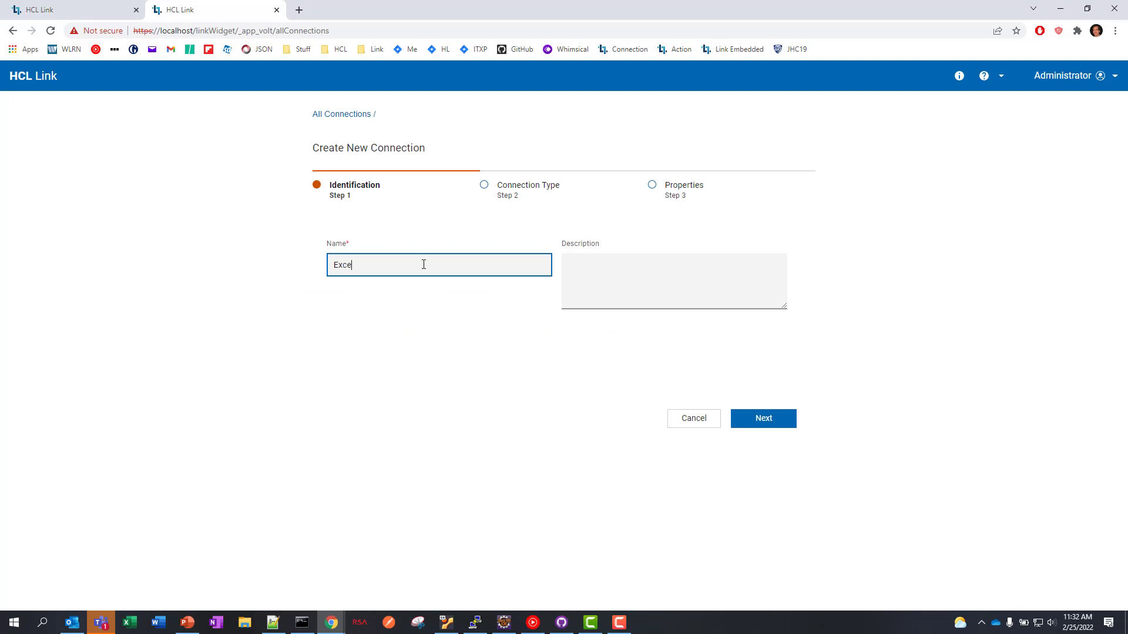
pyautogui.write('lTest')
pyautogui.click(775, 430)
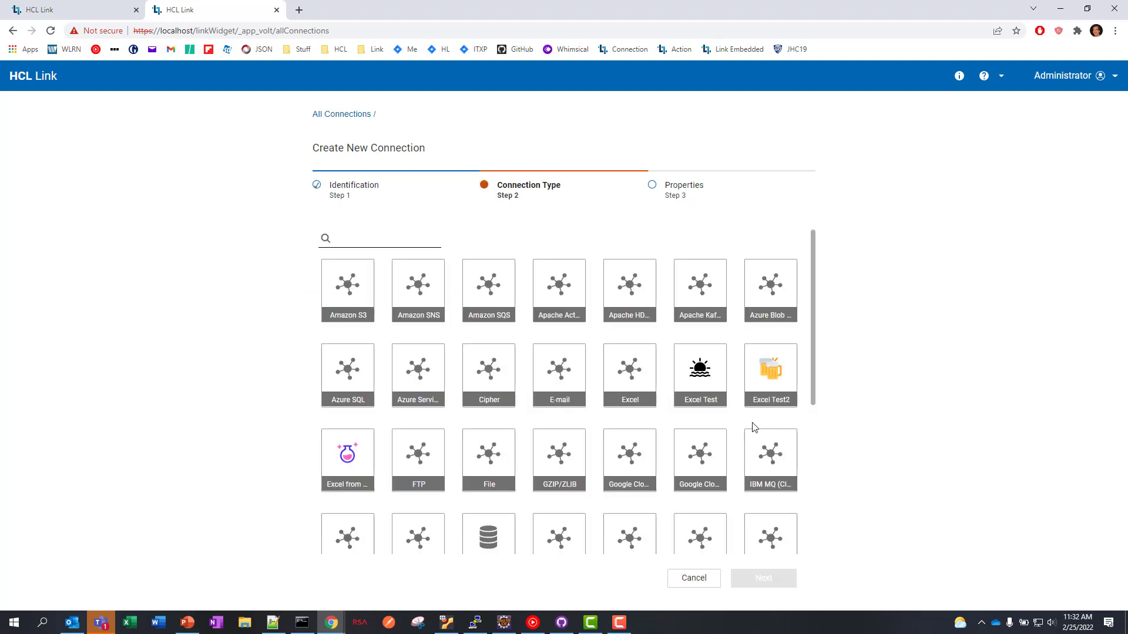
pyautogui.scroll(-4, 763, 429)
pyautogui.scroll(-1, 746, 431)
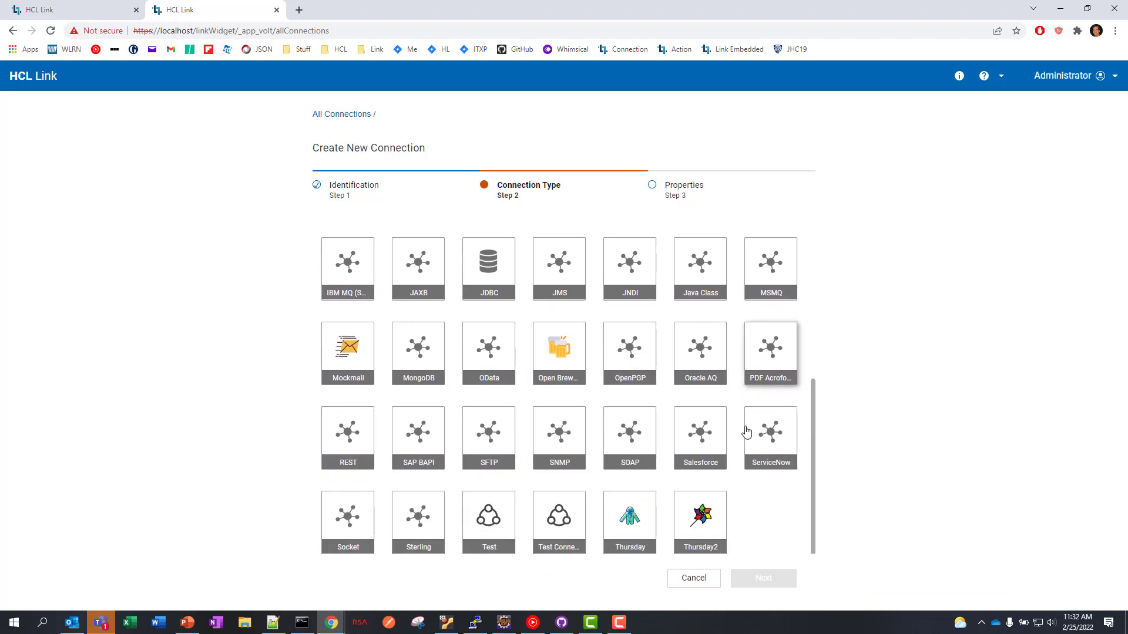
pyautogui.scroll(5, 745, 430)
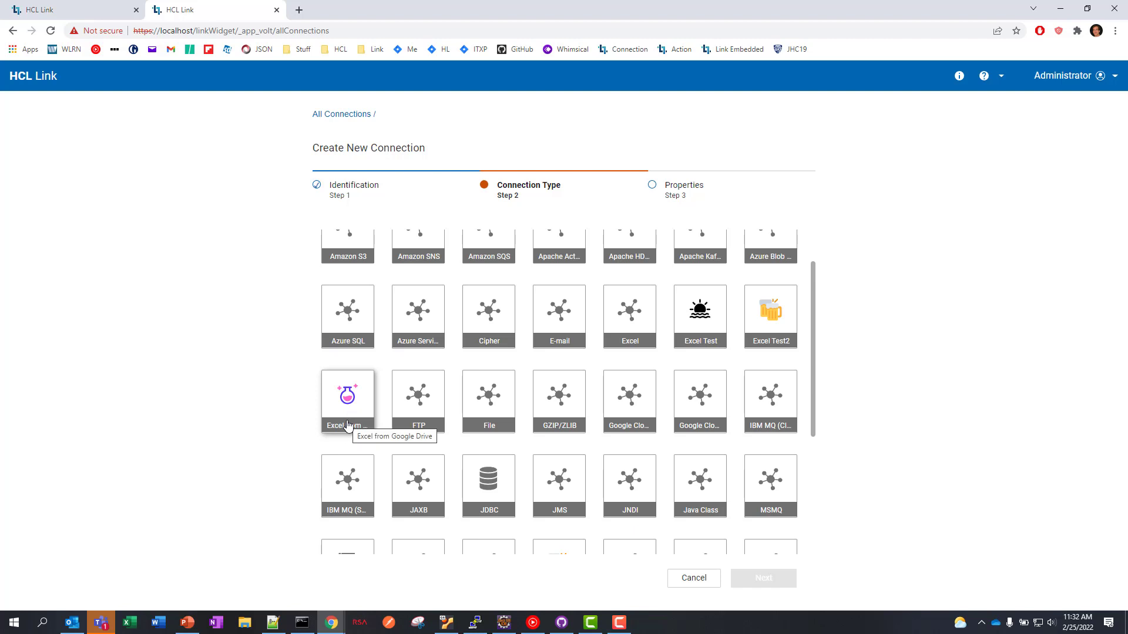
pyautogui.click(347, 398)
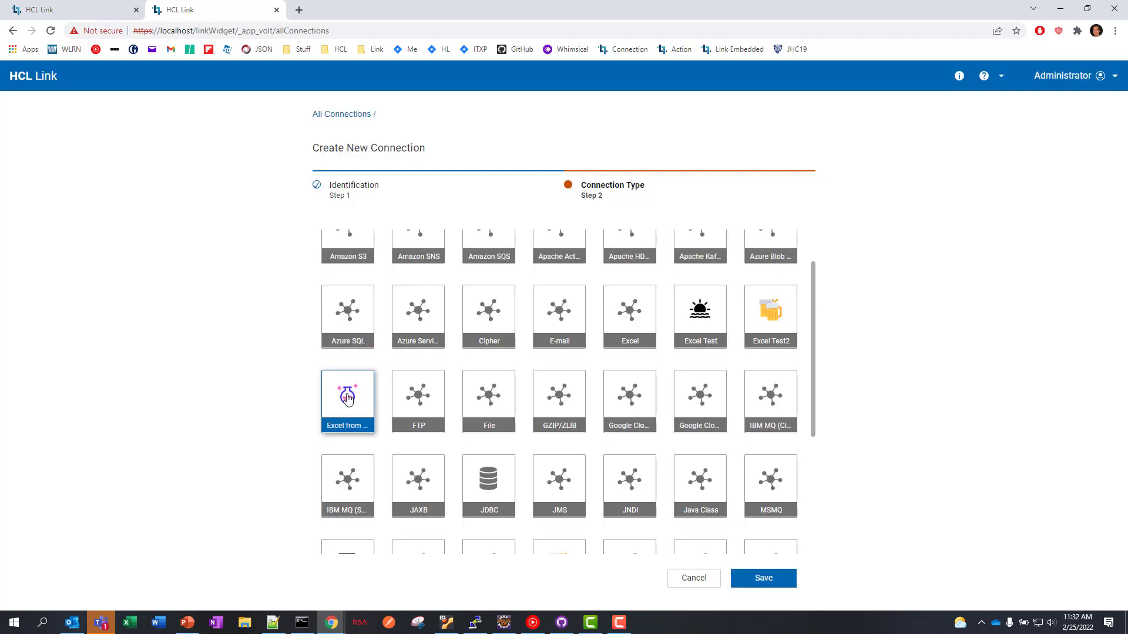
pyautogui.click(762, 589)
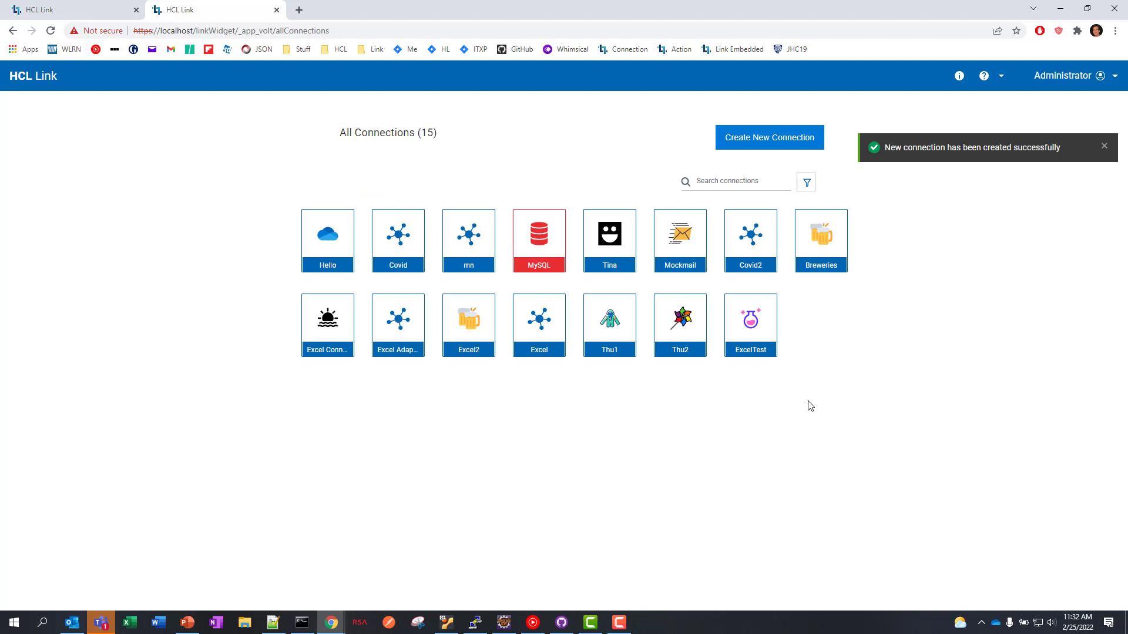
pyautogui.click(752, 336)
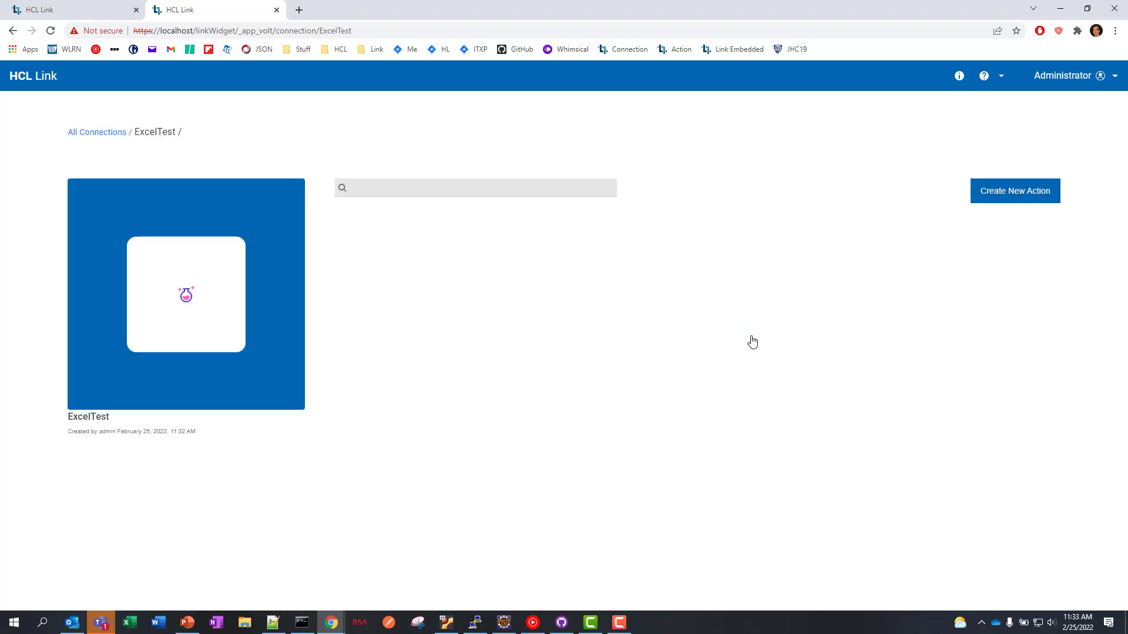
# - Create a new action named GetExcel using the Get Excel operation
pyautogui.click(999, 194)
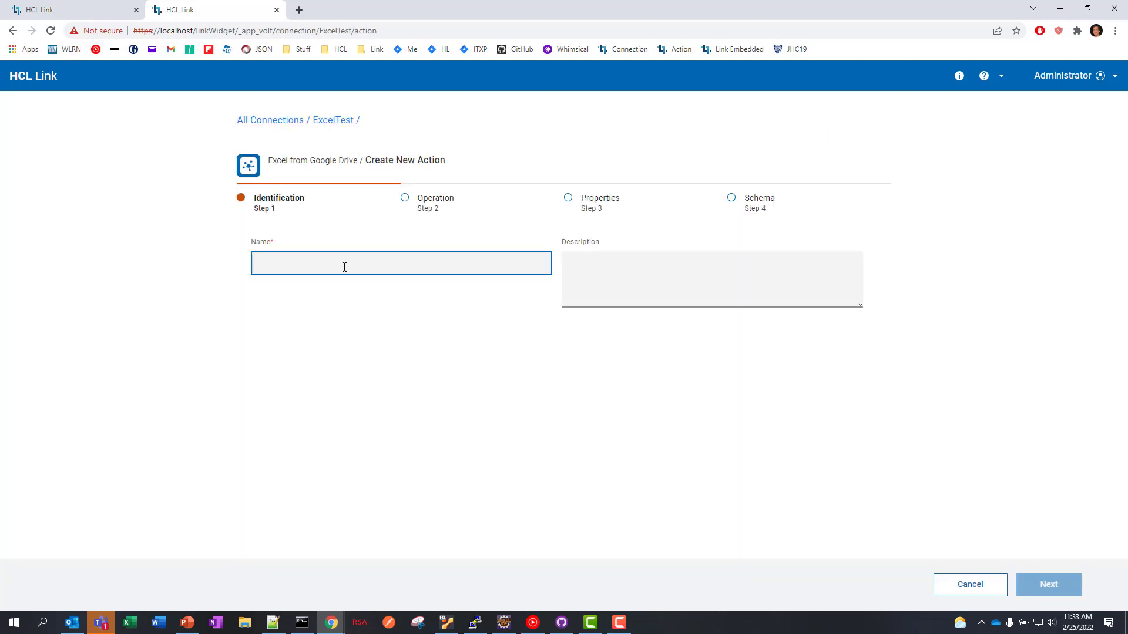
pyautogui.write('GetExcel')
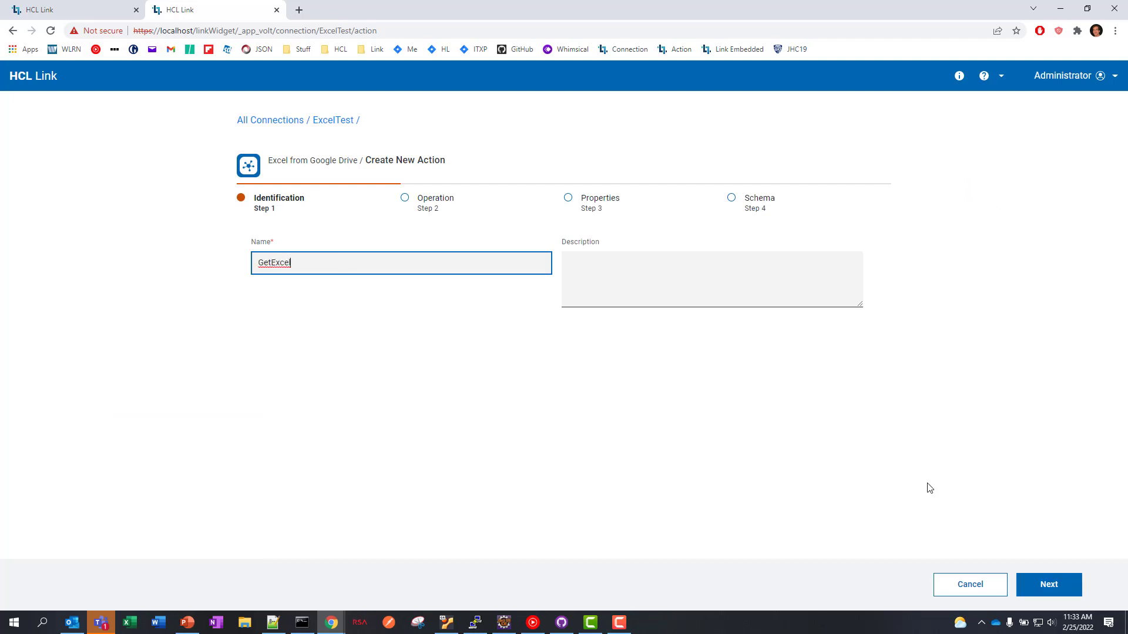
pyautogui.click(1048, 585)
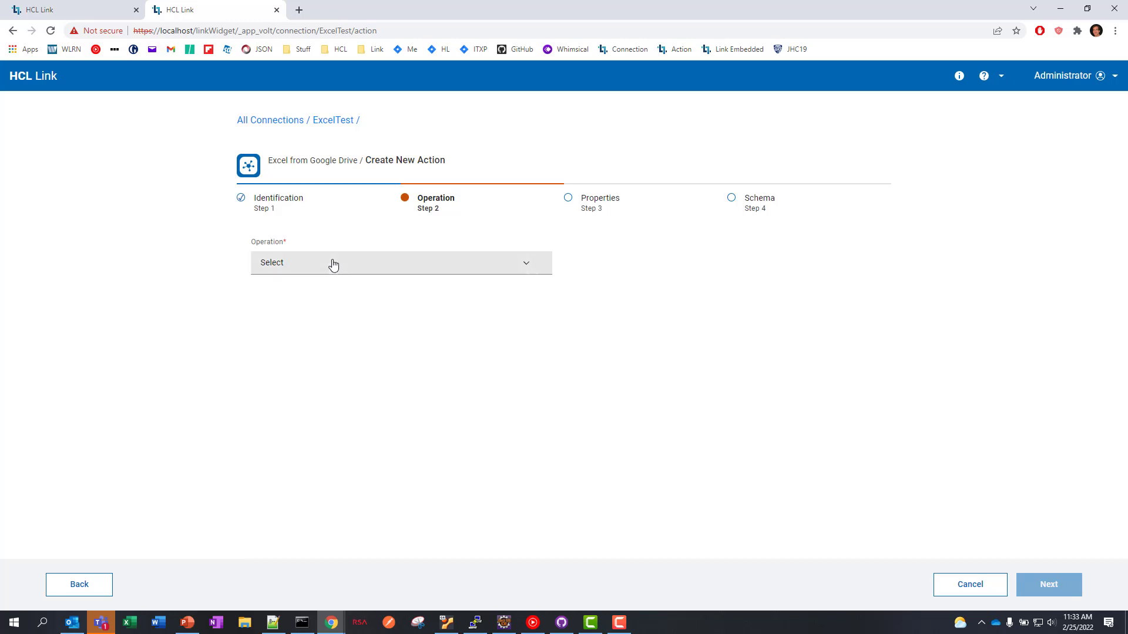
pyautogui.click(329, 262)
pyautogui.click(301, 309)
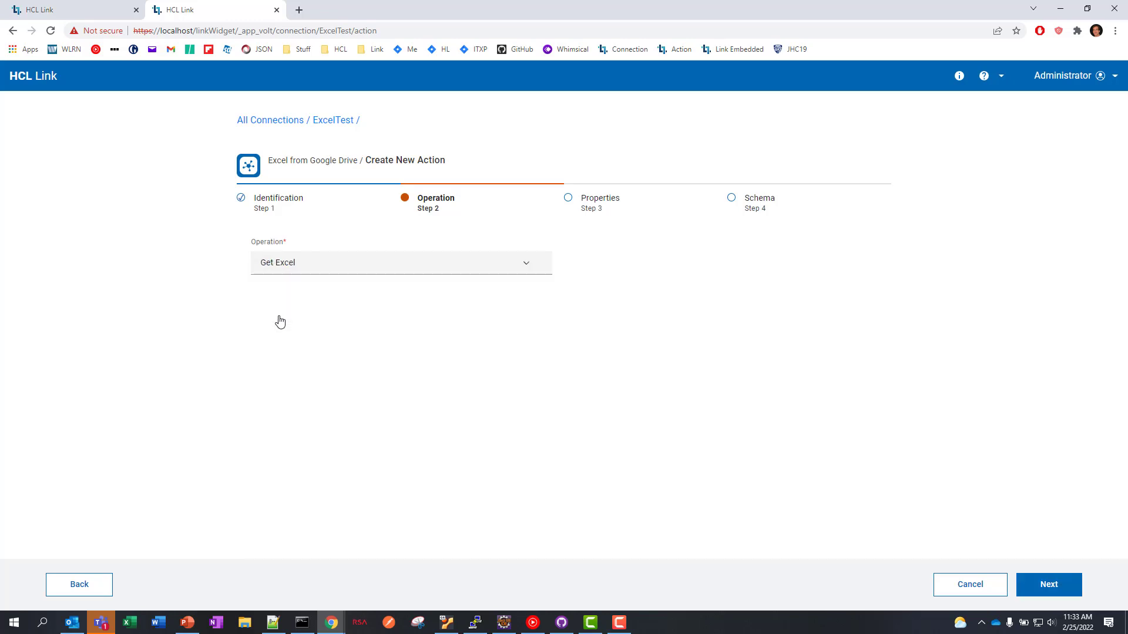
pyautogui.click(1051, 587)
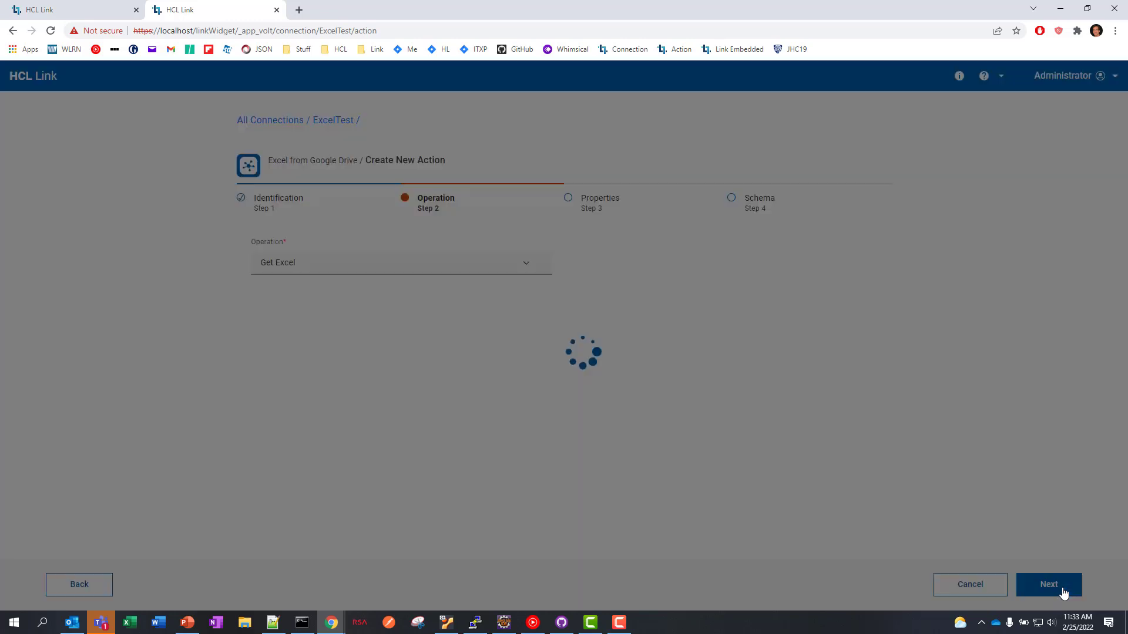
# - Set the filename to People.xlsz, generate the schema, and save the GetExcel action
pyautogui.click(318, 316)
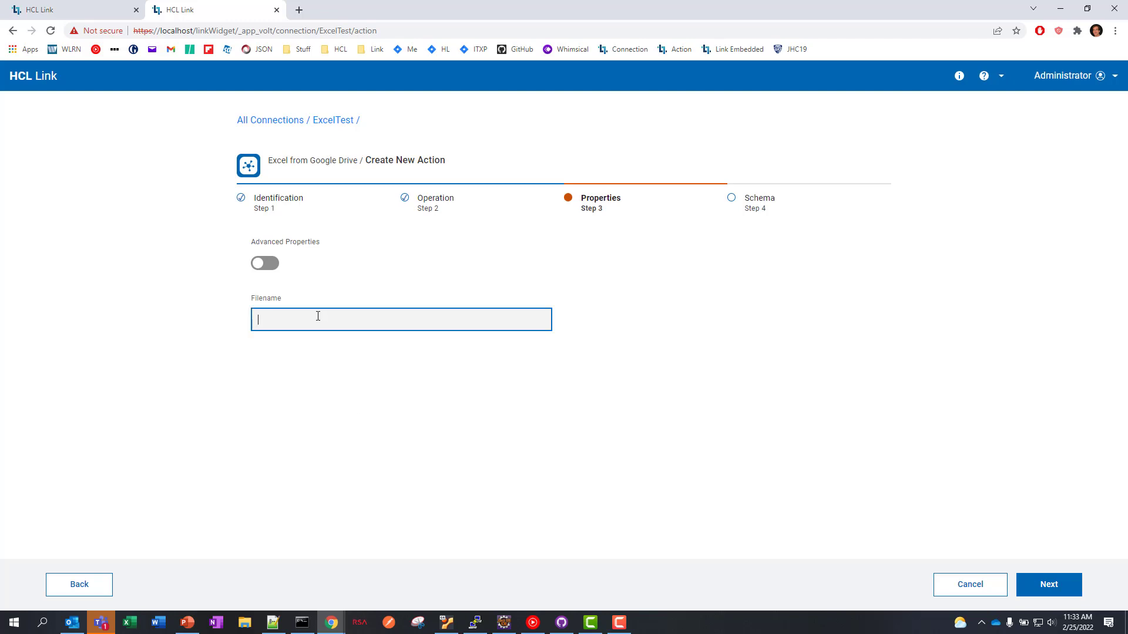
pyautogui.write('People')
pyautogui.write('.xlsz')
pyautogui.click(1049, 590)
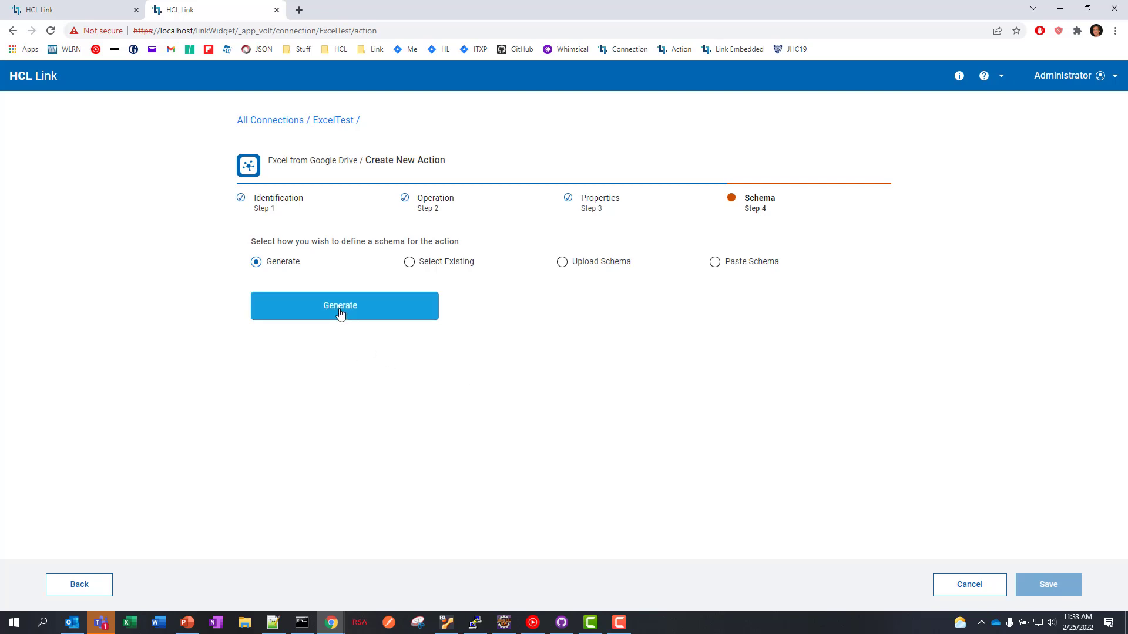
pyautogui.click(340, 306)
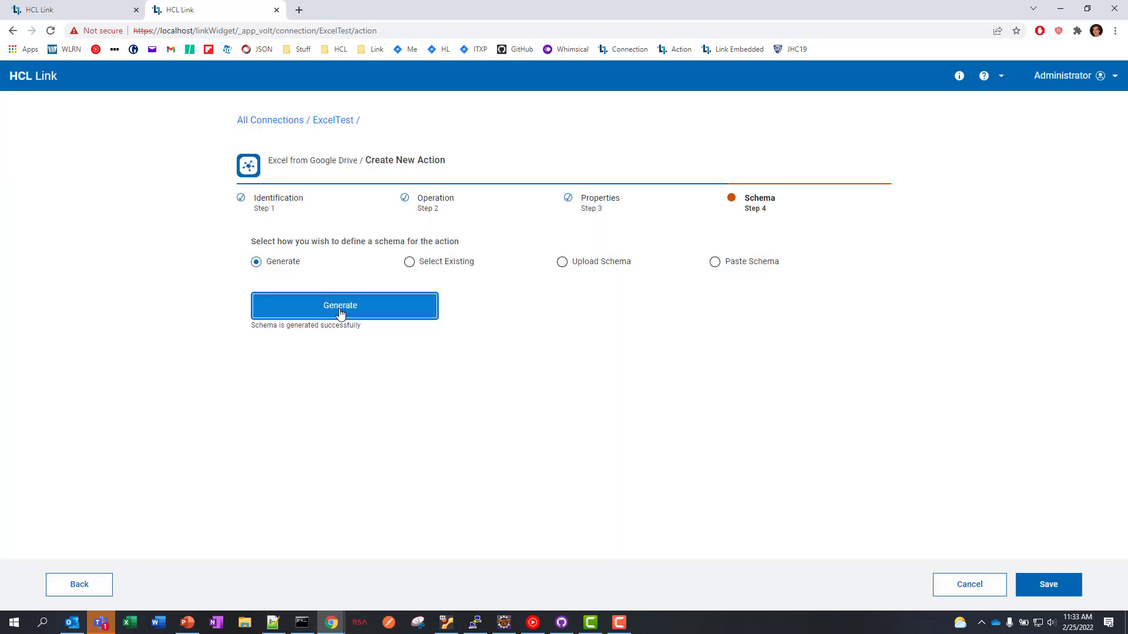
pyautogui.click(1048, 589)
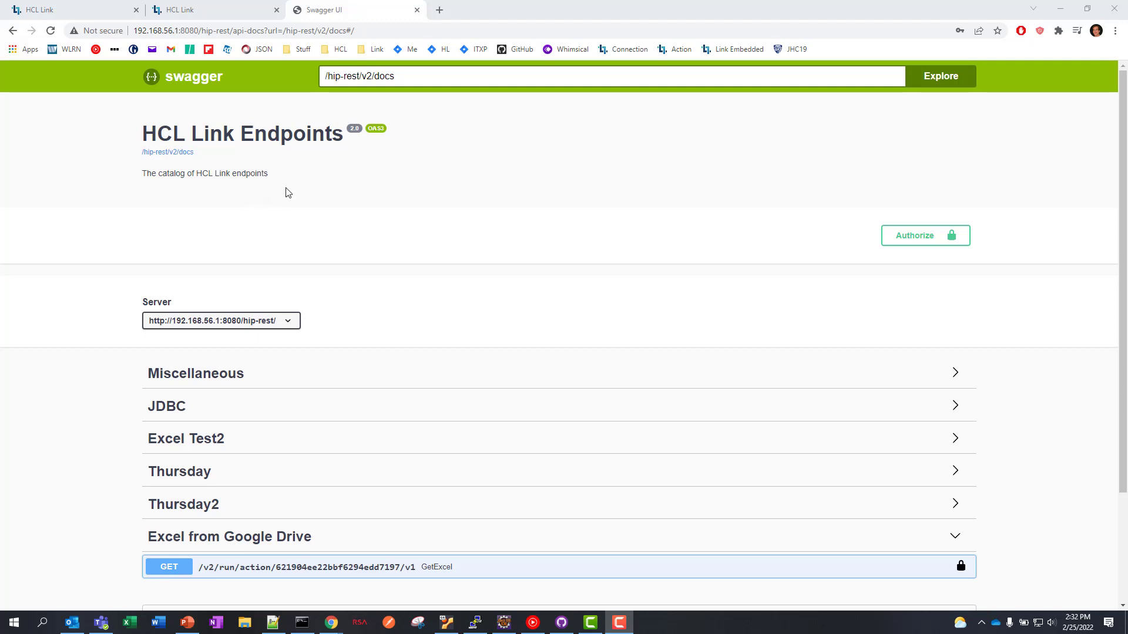
# - Expand GET GetExcel under Excel from Google Drive and scroll to its parameters and responses
pyautogui.scroll(-1, 361, 214)
pyautogui.scroll(-1, 361, 214)
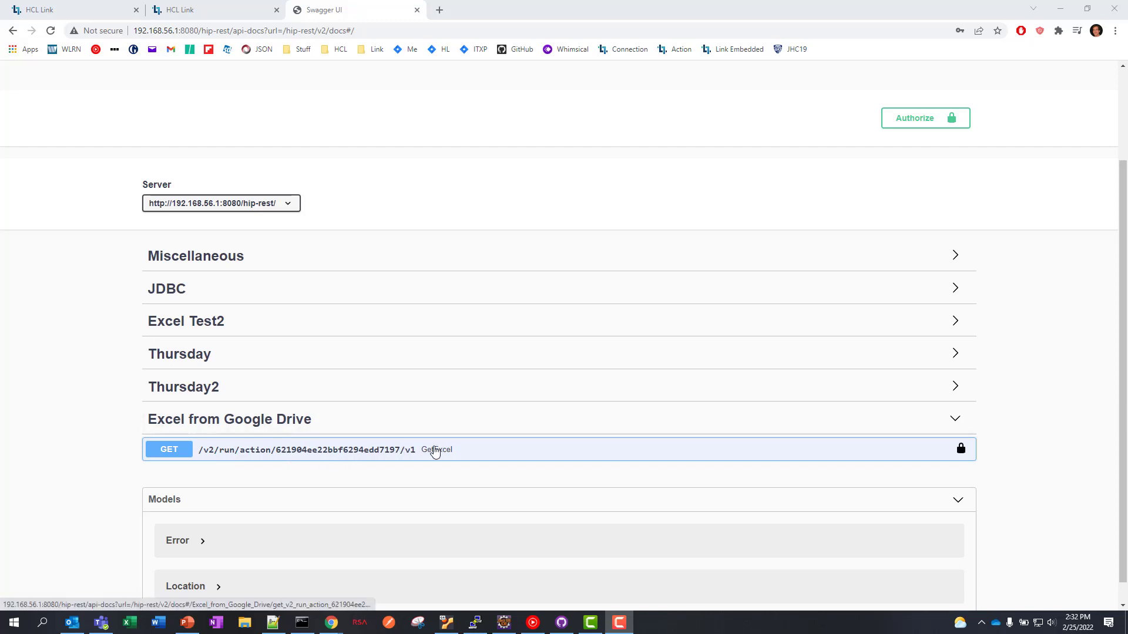
pyautogui.click(435, 451)
pyautogui.scroll(-5, 435, 452)
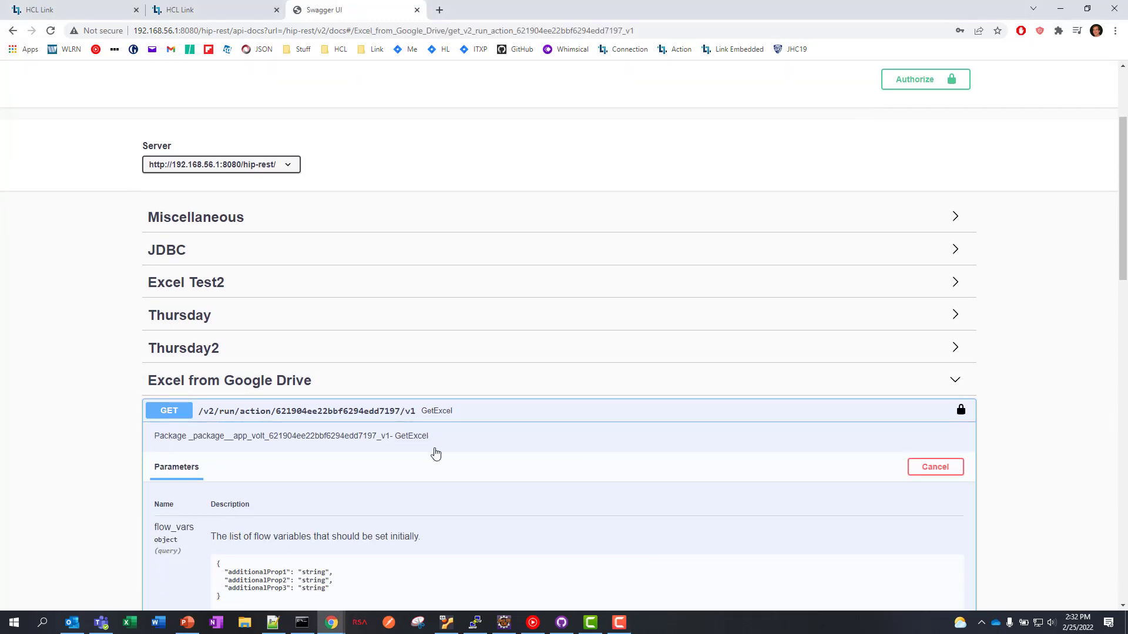
pyautogui.scroll(-9, 654, 354)
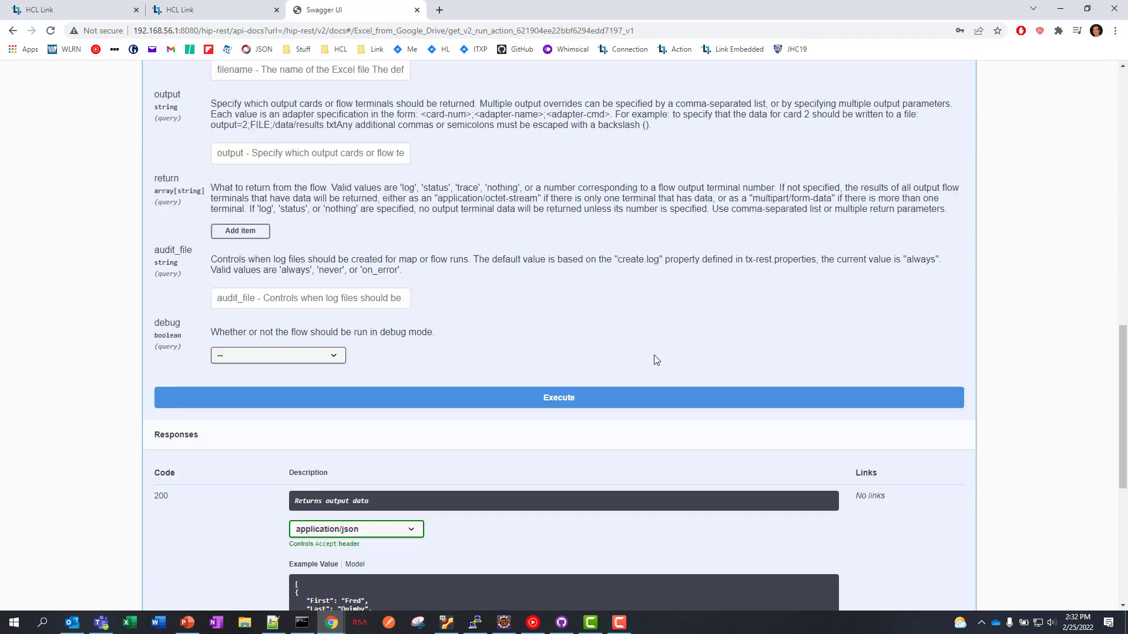
pyautogui.scroll(-1, 655, 359)
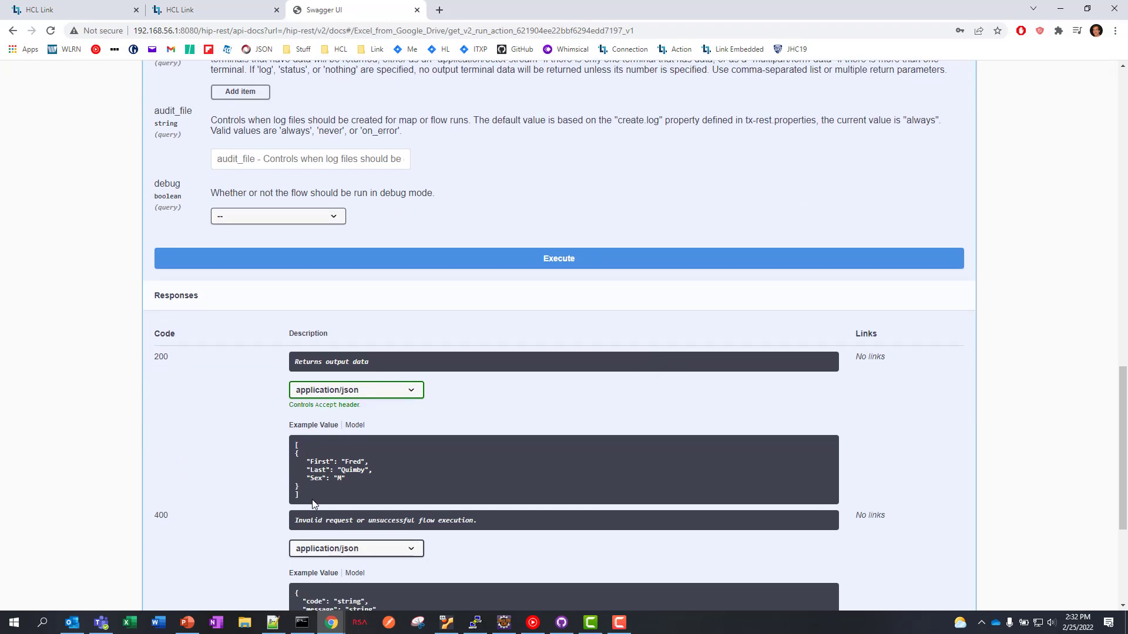
# - Inspect the 200 response model, then execute GetExcel and review the returned JSON person records
pyautogui.click(356, 425)
pyautogui.click(283, 476)
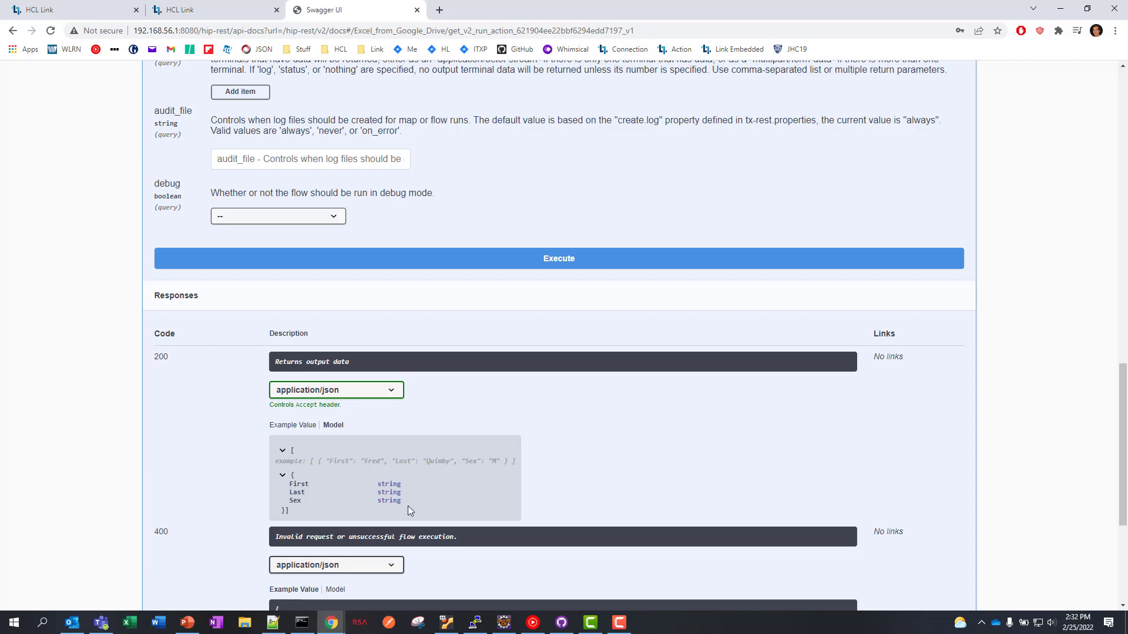
pyautogui.click(560, 264)
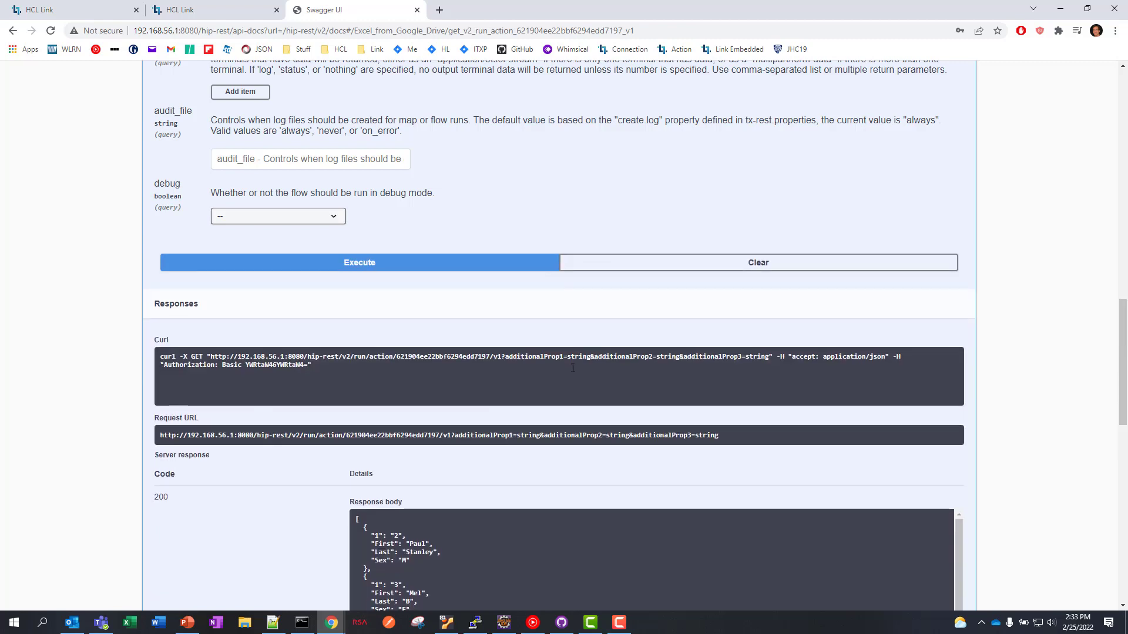
pyautogui.scroll(-4, 558, 305)
pyautogui.scroll(-3, 488, 355)
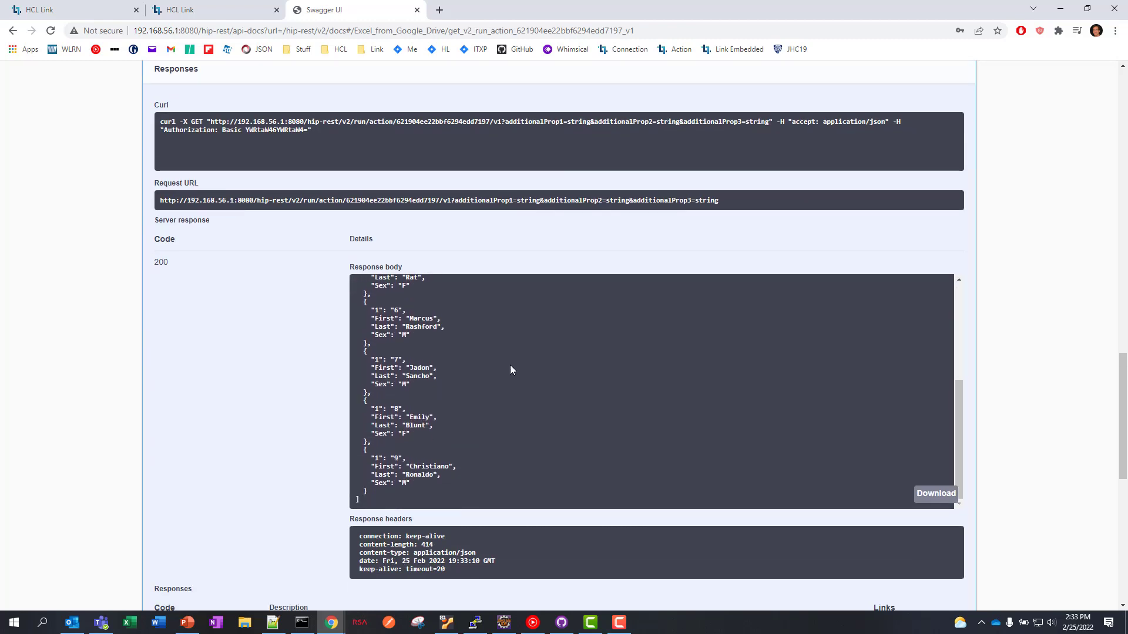